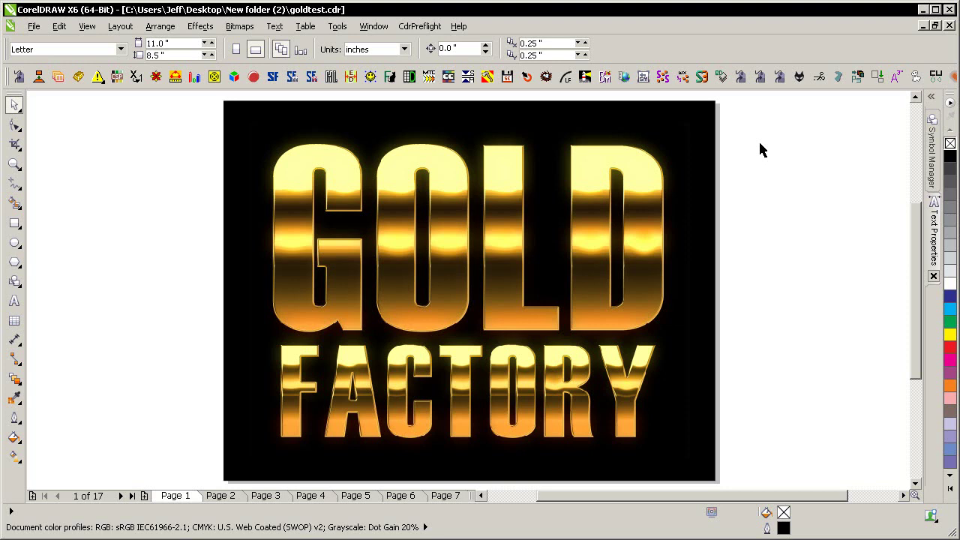
Step: Convert both script "Gold" texts on page 2 into a gold bitmap with the gold effect macro
key(Page_Down)
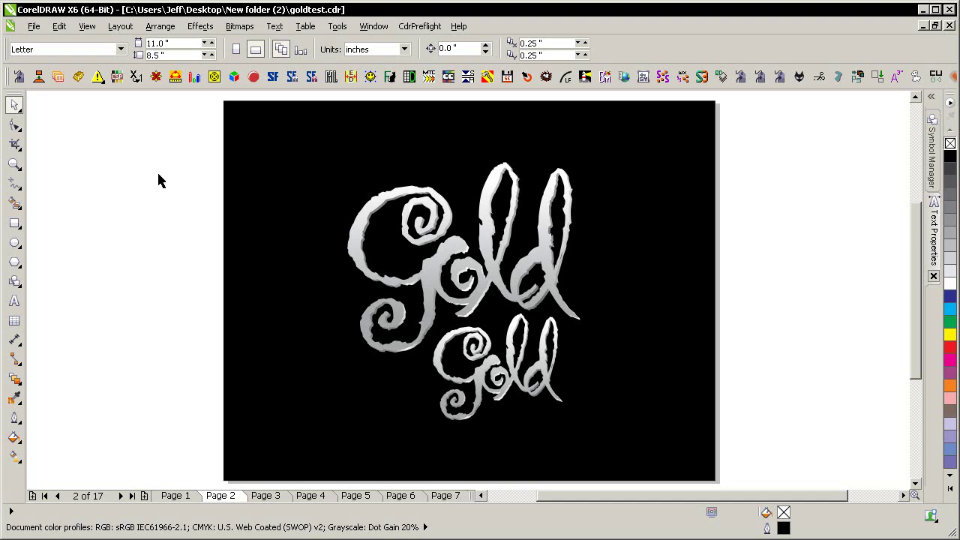
drag(199, 123, 609, 444)
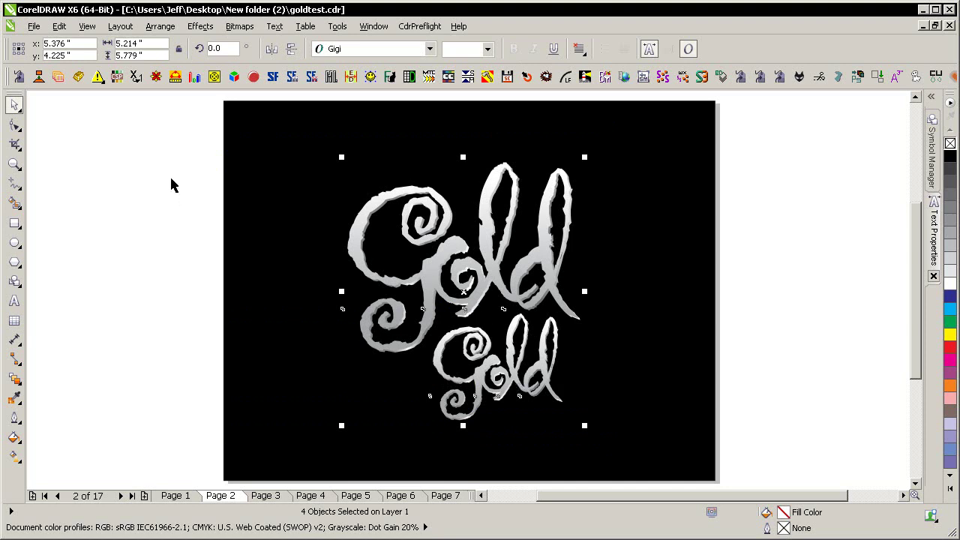
click(78, 78)
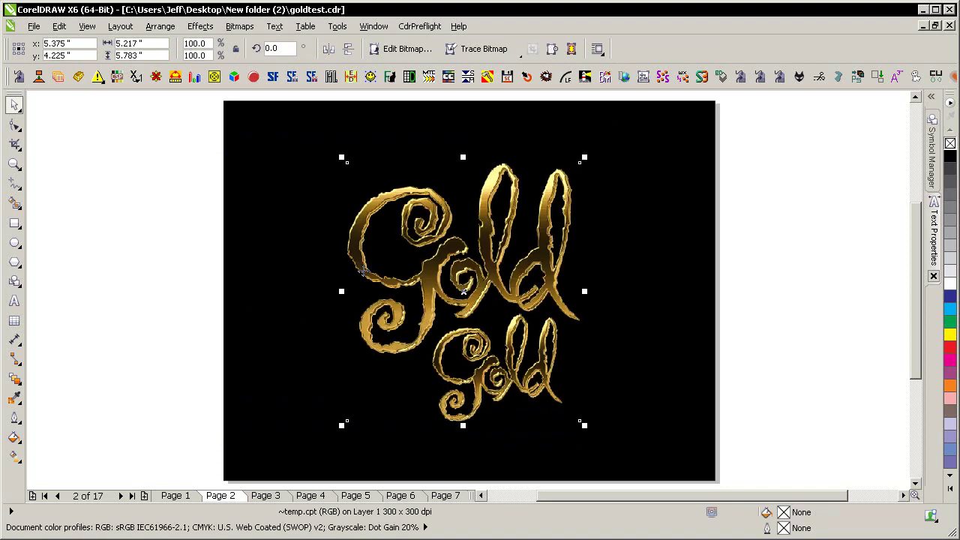
click(204, 345)
Step: Set the view quality to Pixels and inspect the gold script lettering on page 2 at 100% zoom
click(87, 28)
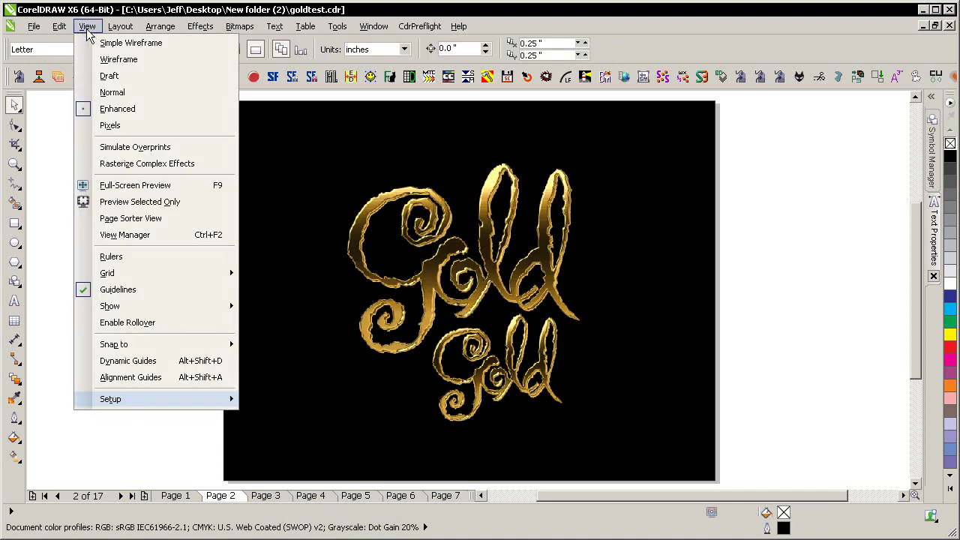
click(110, 125)
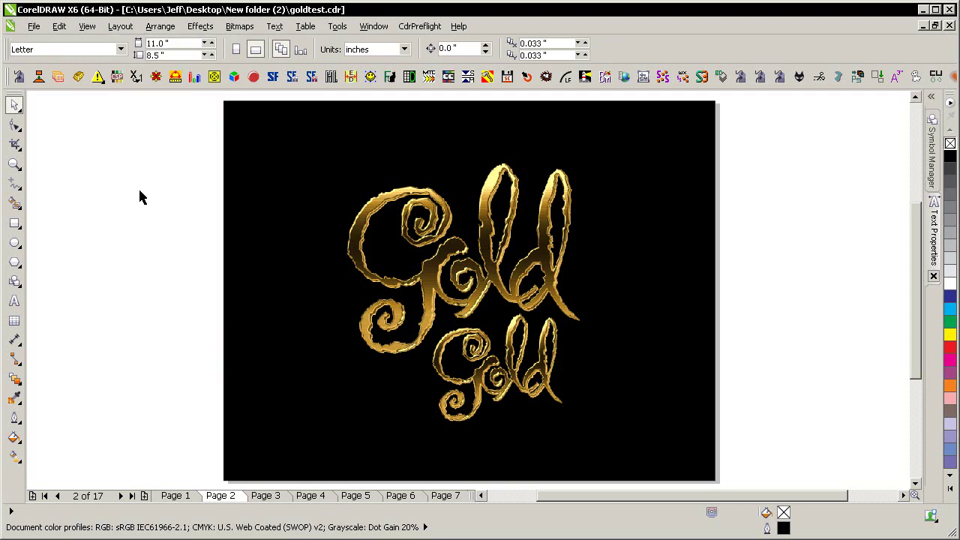
key(z)
click(65, 49)
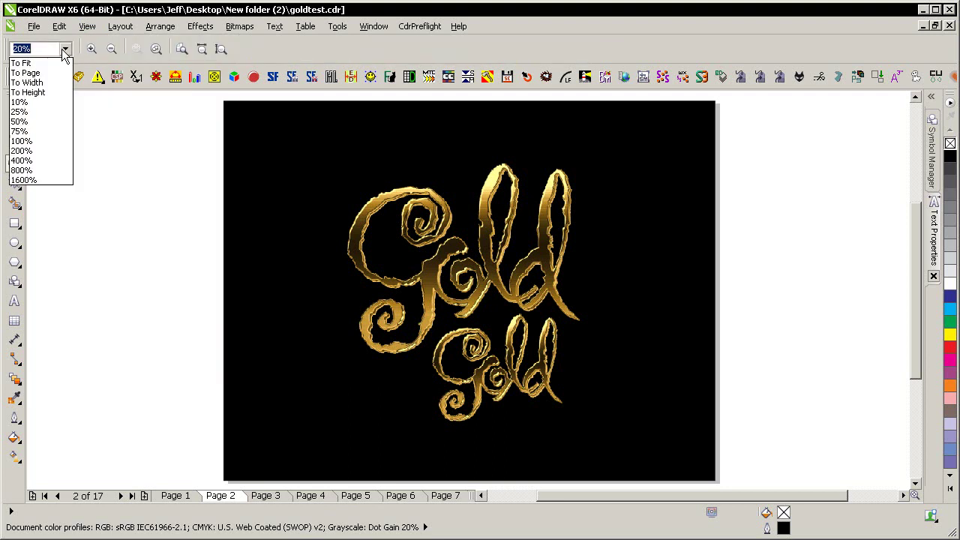
click(45, 141)
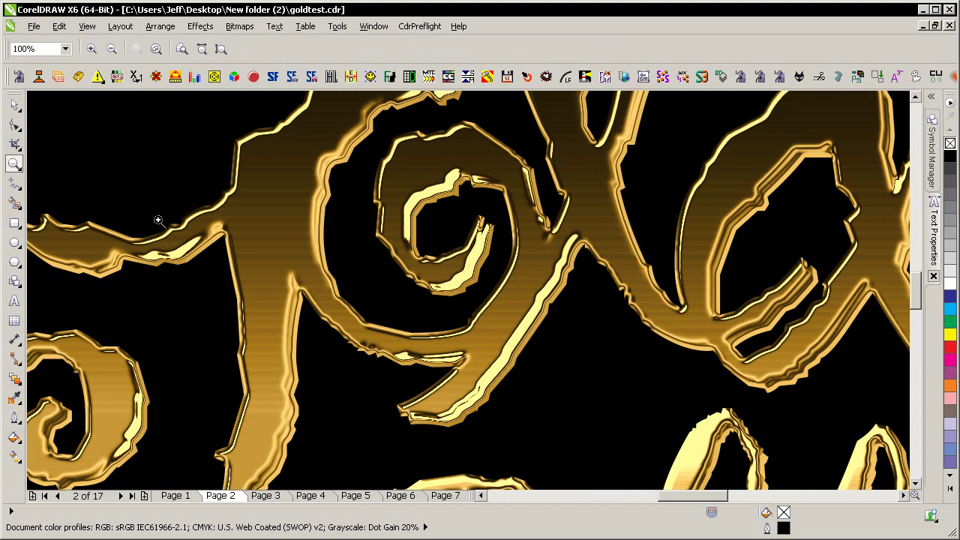
drag(915, 296, 909, 330)
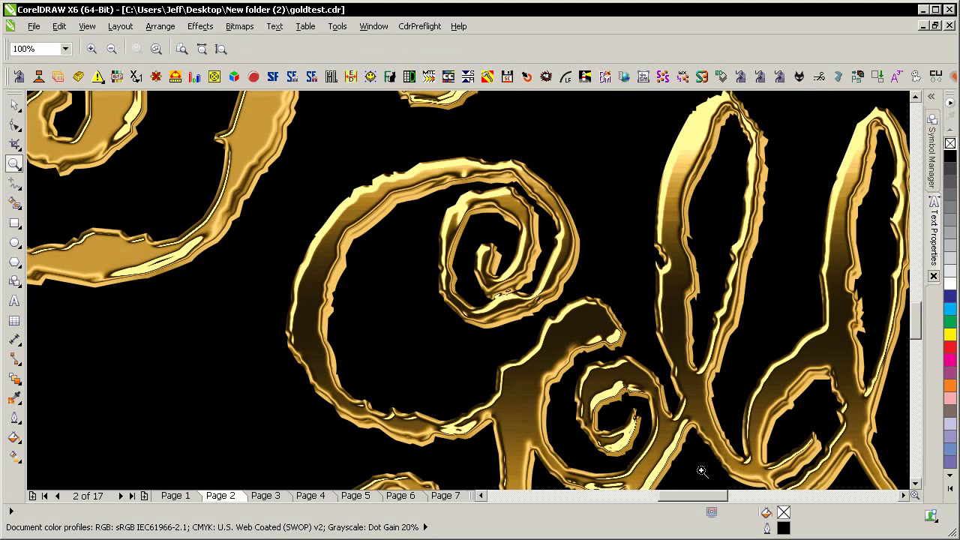
drag(696, 503, 664, 487)
drag(913, 311, 920, 255)
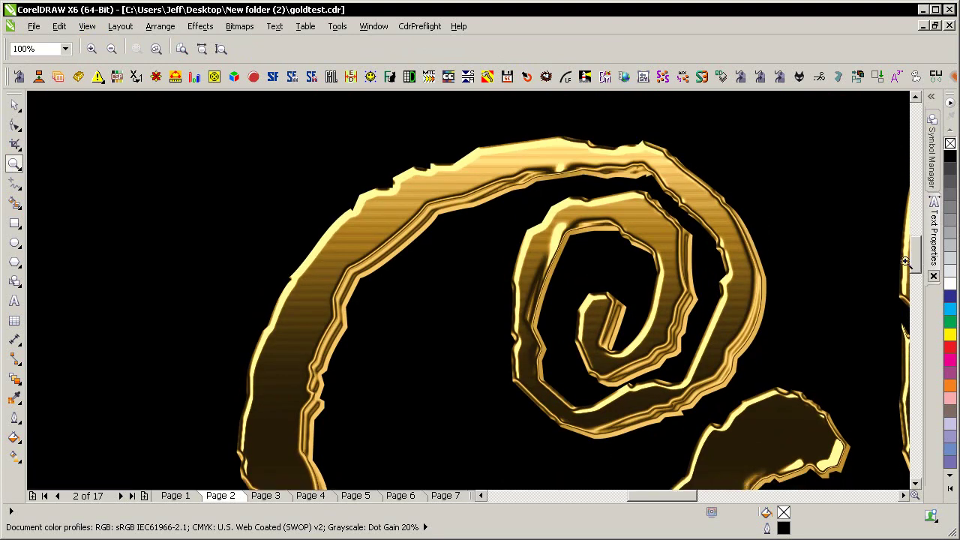
key(F4)
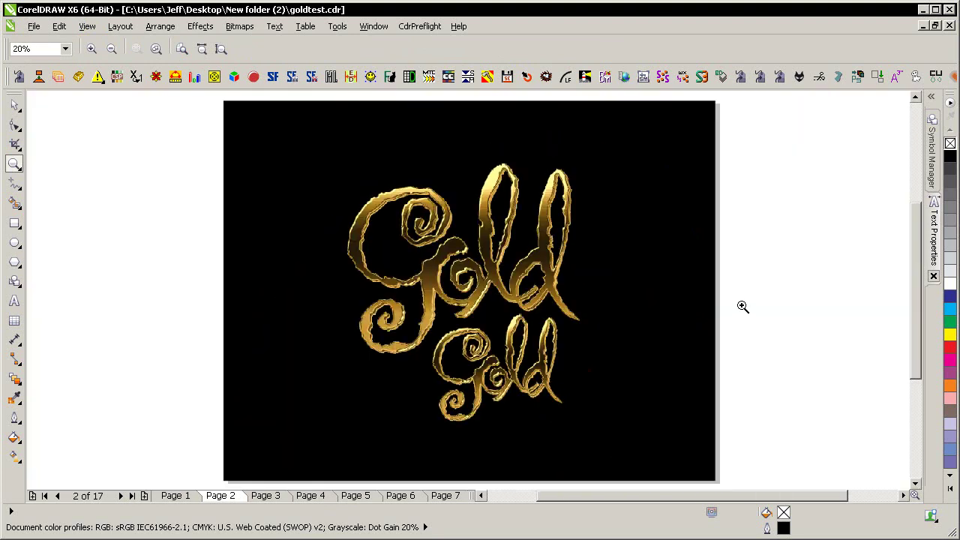
Step: Apply the gold effect macro to all three GOLDMAN text lines on page 3
click(266, 495)
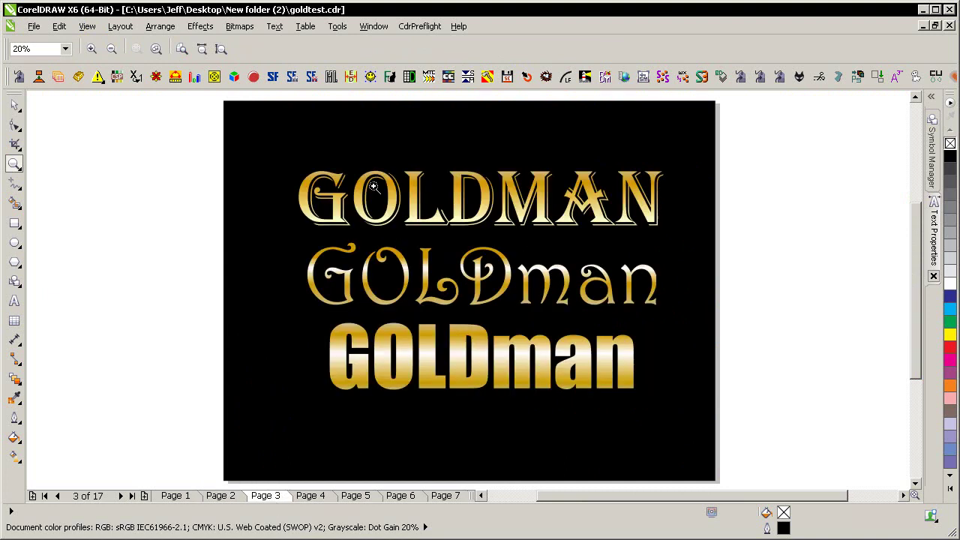
key(space)
drag(182, 129, 499, 369)
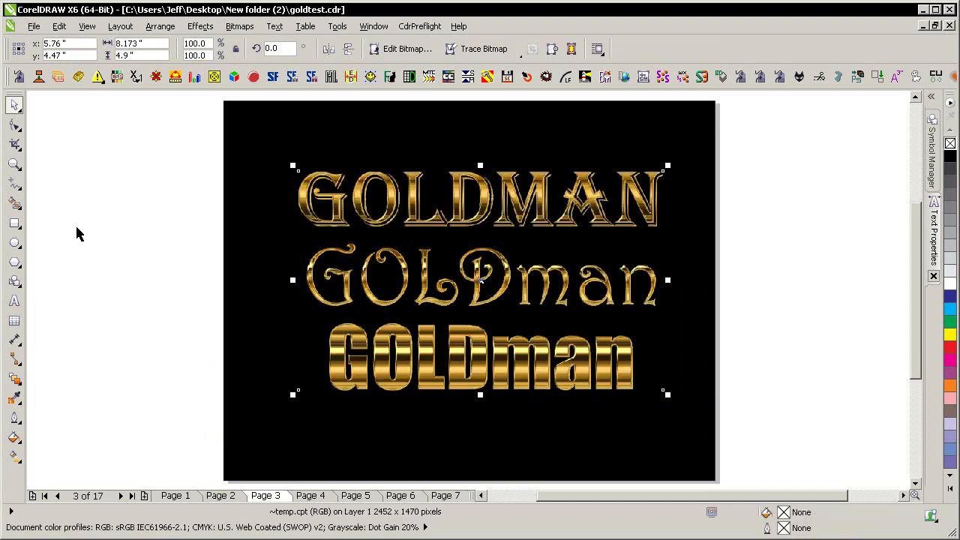
click(198, 328)
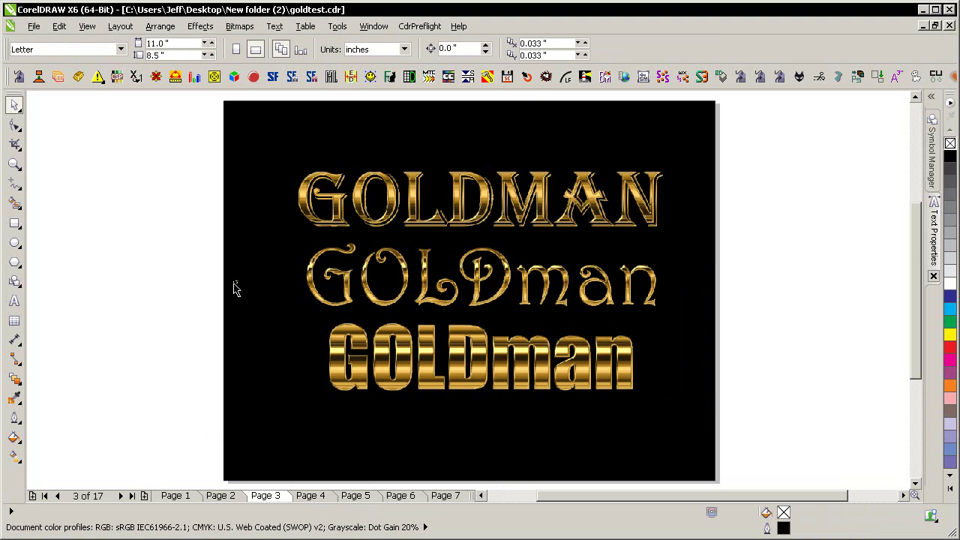
key(z)
drag(125, 109, 114, 97)
drag(55, 52, 4, 59)
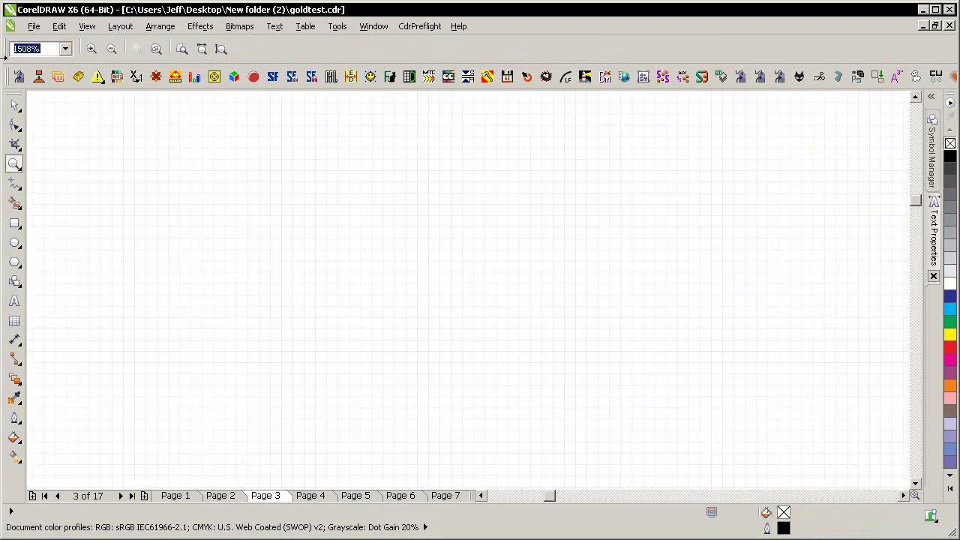
text(100)
key(Return)
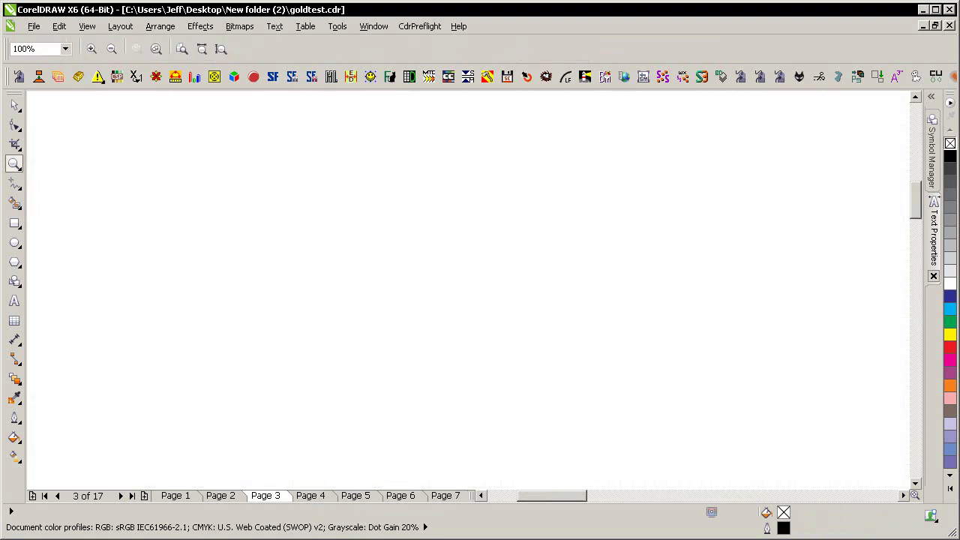
click(156, 49)
Step: Inspect the edges and reflections of the gold GOLDMAN lettering on page 3 at 100% zoom
drag(54, 48, 4, 48)
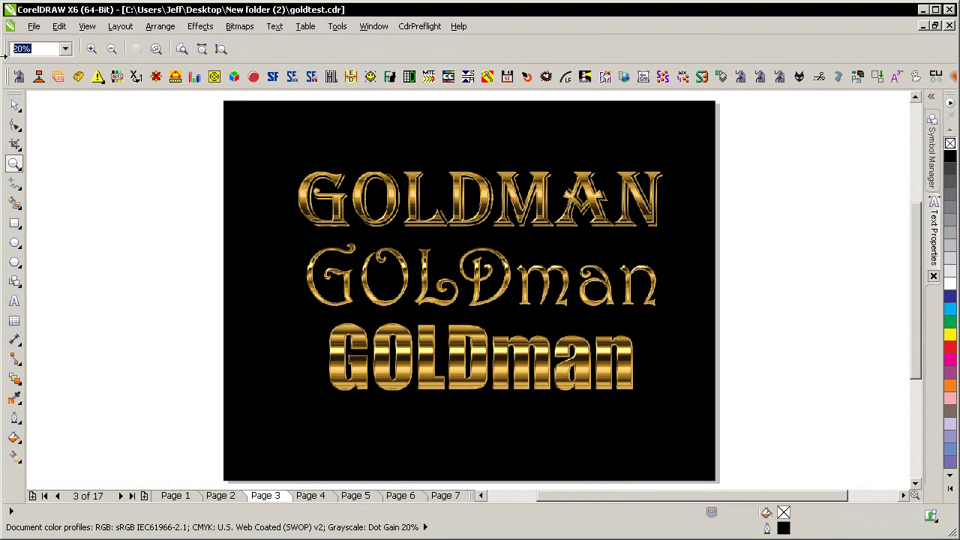
text(100)
key(Return)
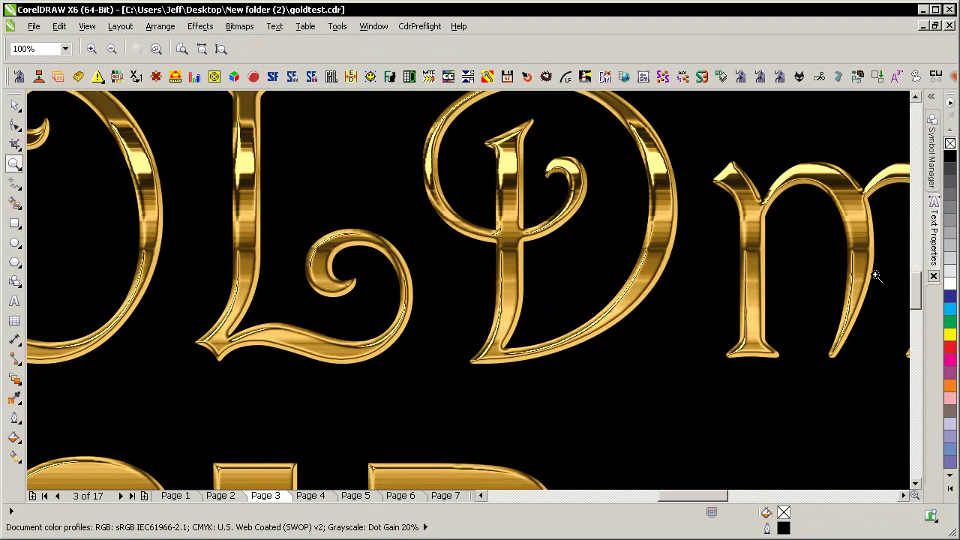
drag(917, 306, 921, 250)
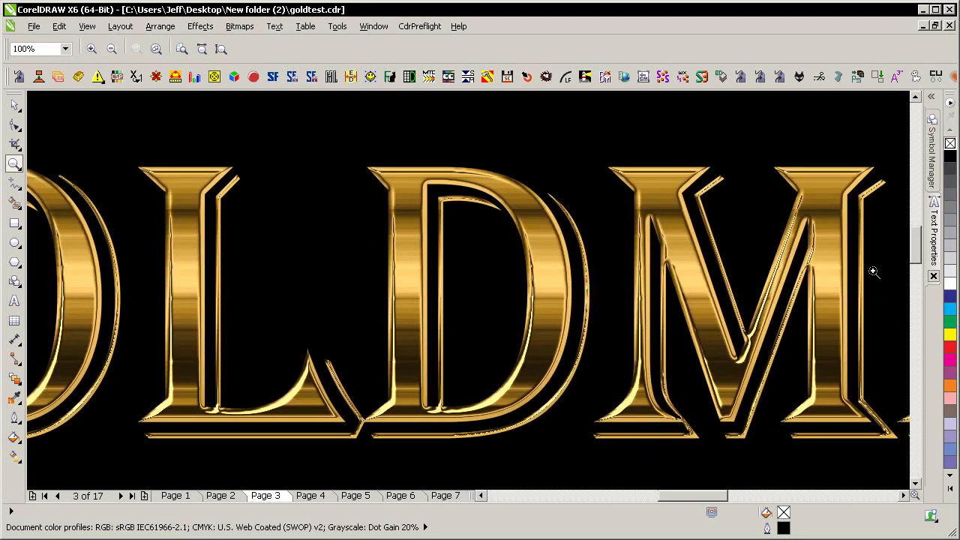
drag(702, 496, 646, 500)
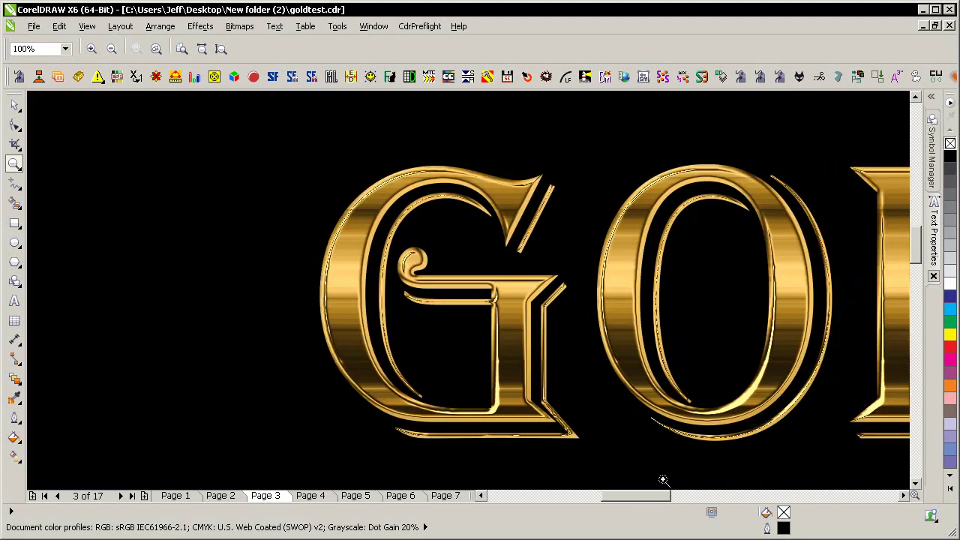
key(F4)
Step: Apply the gold effect macro to the whole group of arrow symbols on page 4 and check the result up close
click(312, 497)
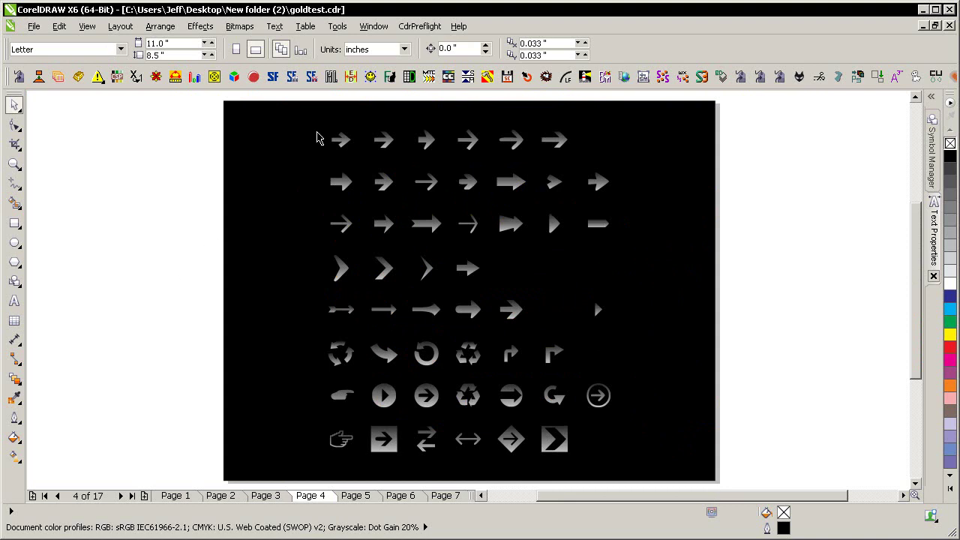
drag(302, 103, 653, 478)
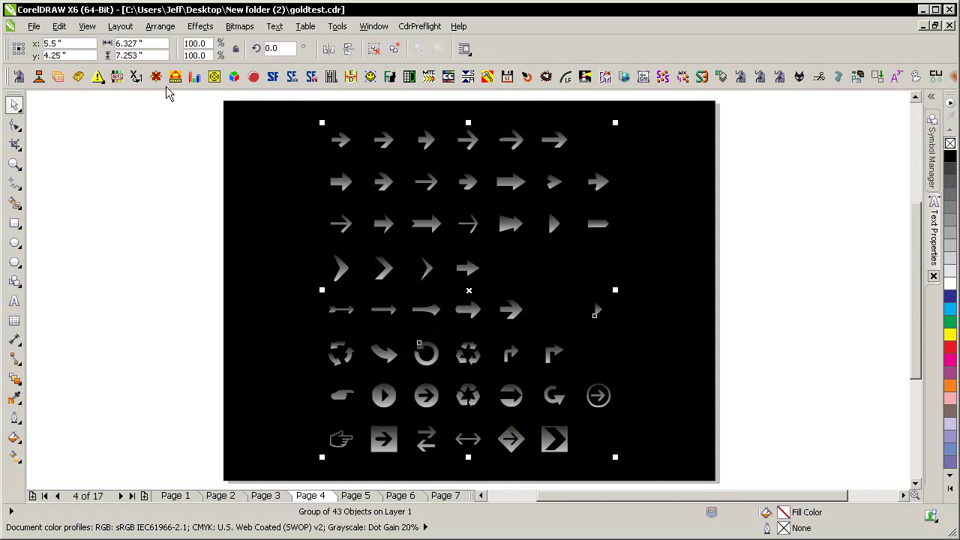
click(97, 78)
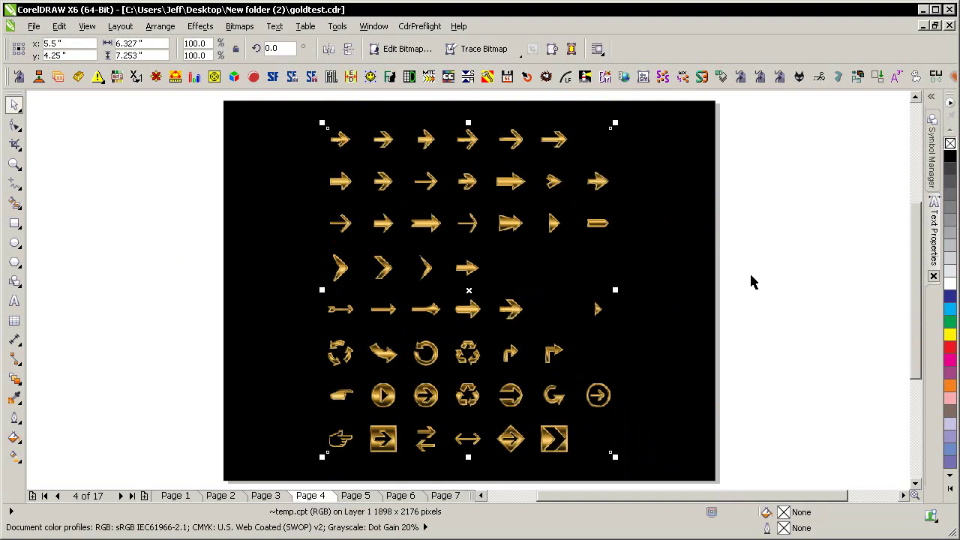
click(726, 231)
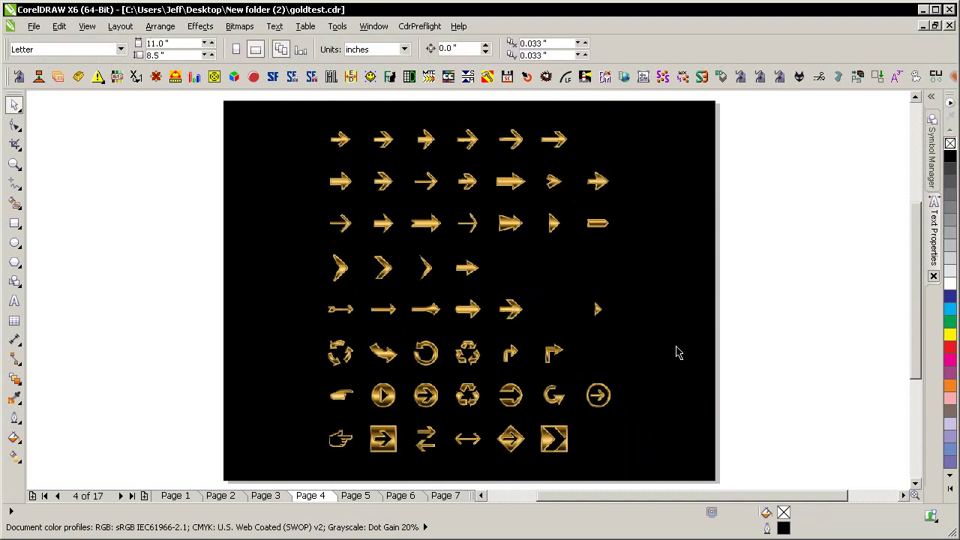
scroll(484, 392, up, 3)
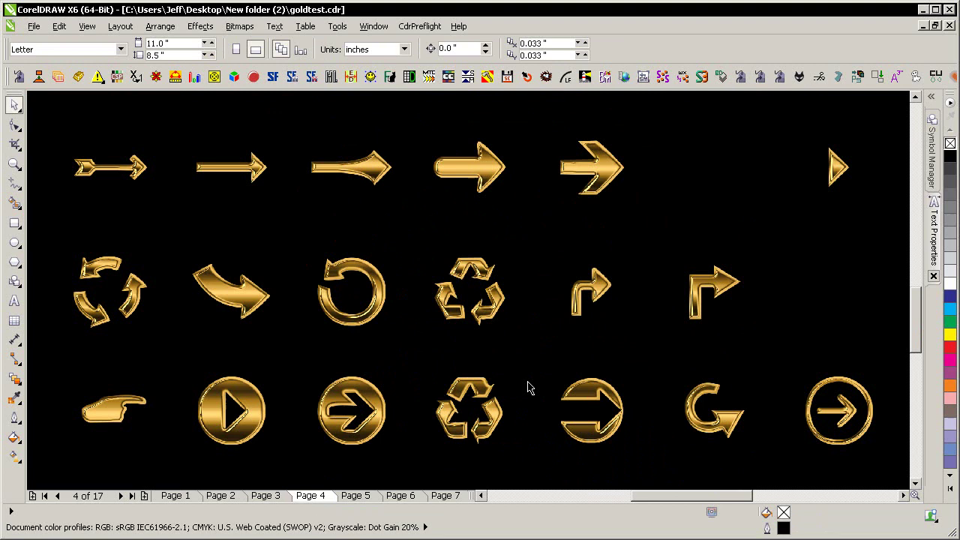
Step: Apply the gold effect macro to both "Instant Gold" texts on page 5 and examine the lower one up close
key(Page_Down)
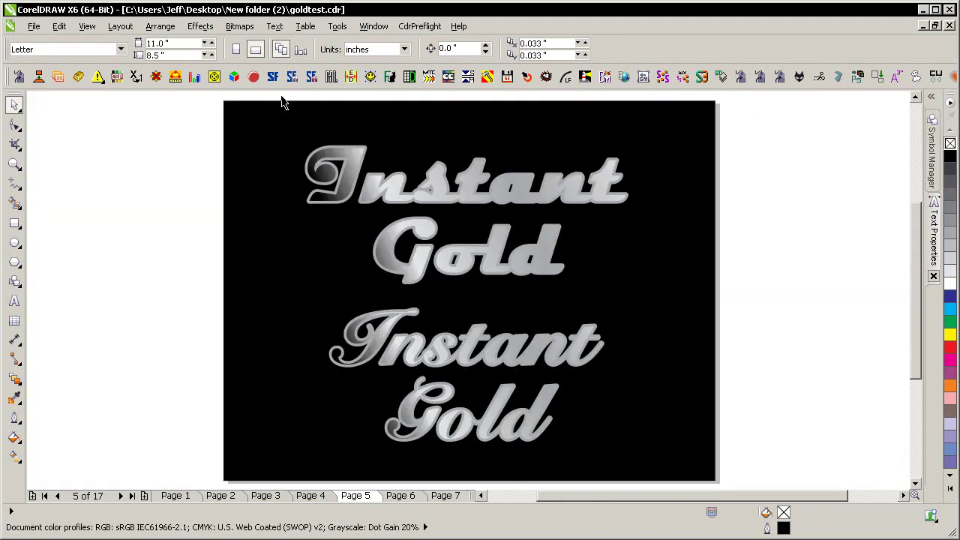
drag(280, 98, 687, 469)
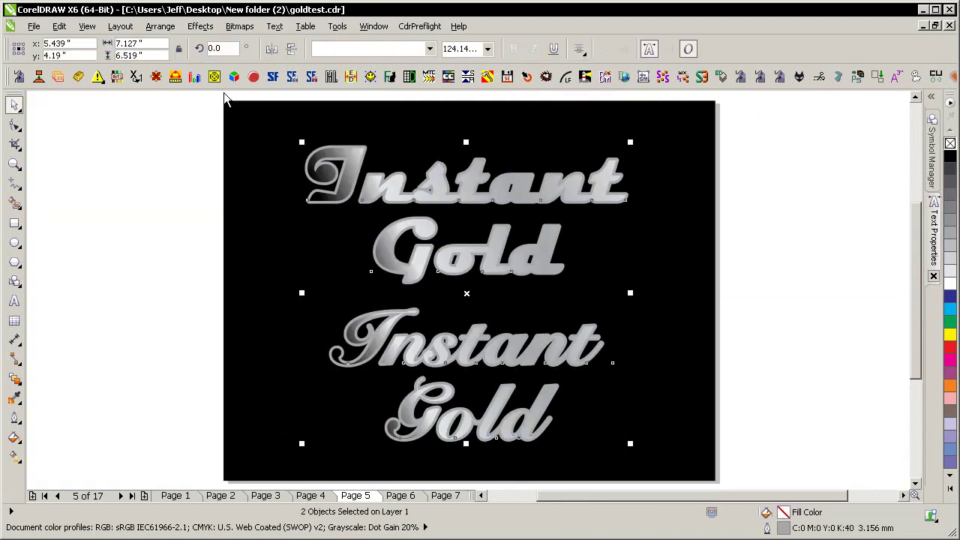
click(78, 77)
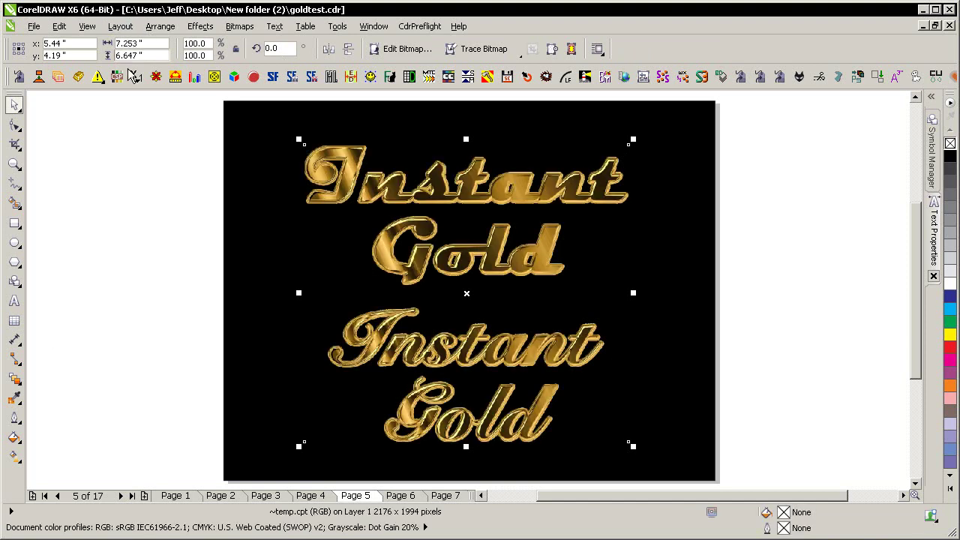
click(744, 239)
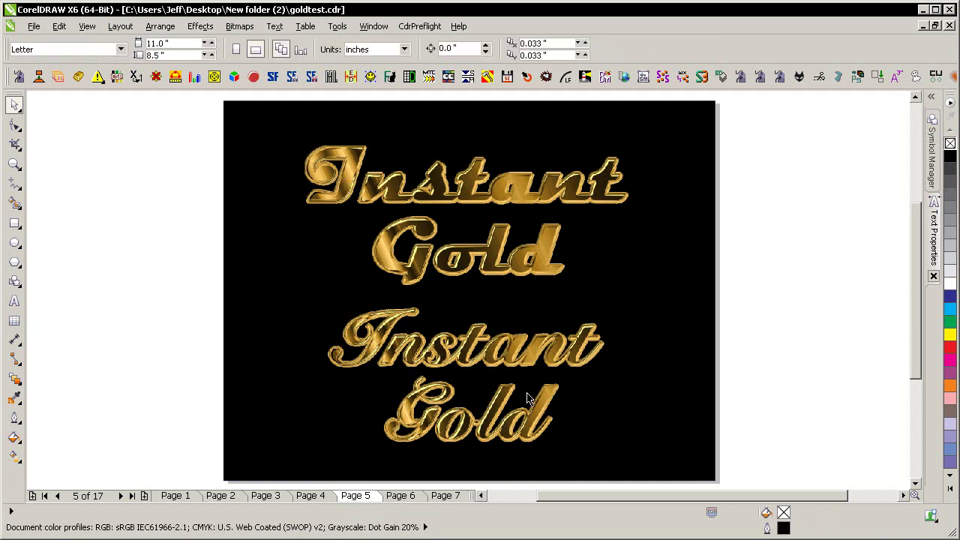
key(z)
drag(368, 312, 528, 446)
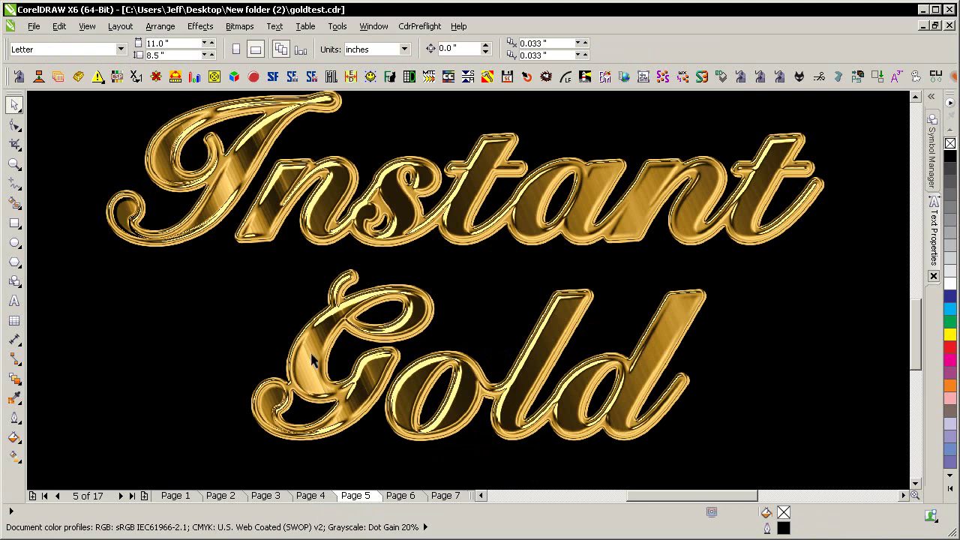
Step: Apply the gold effect macro to the rounded square flower plate on page 6
key(Page_Down)
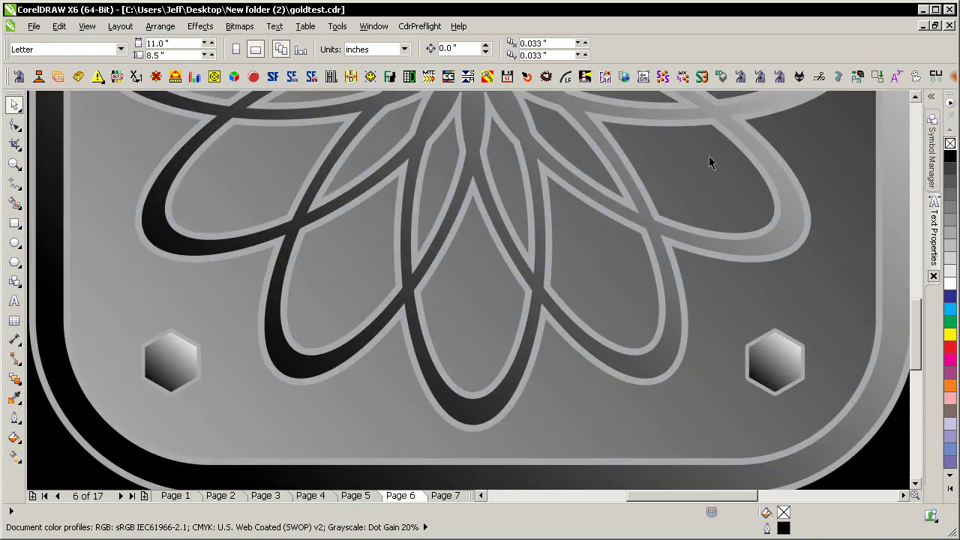
key(F4)
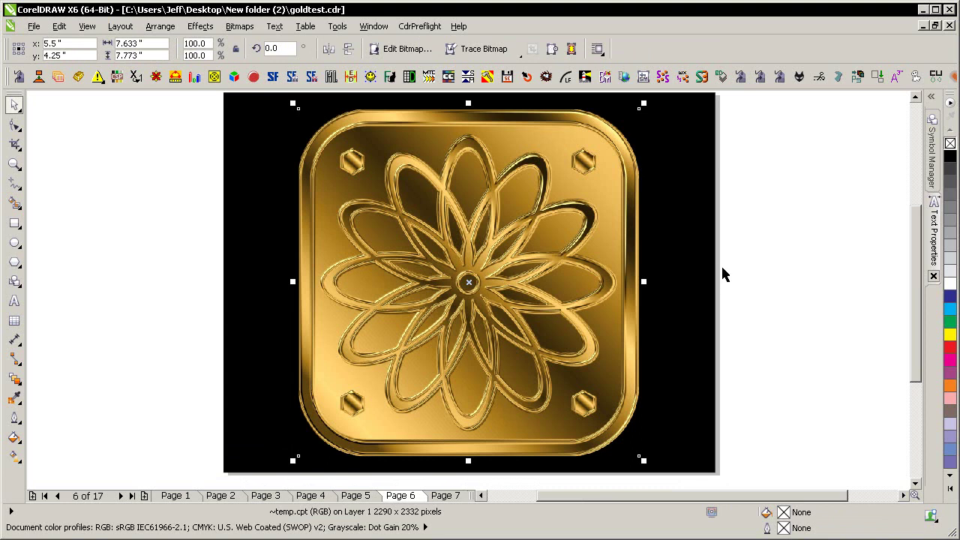
key(Escape)
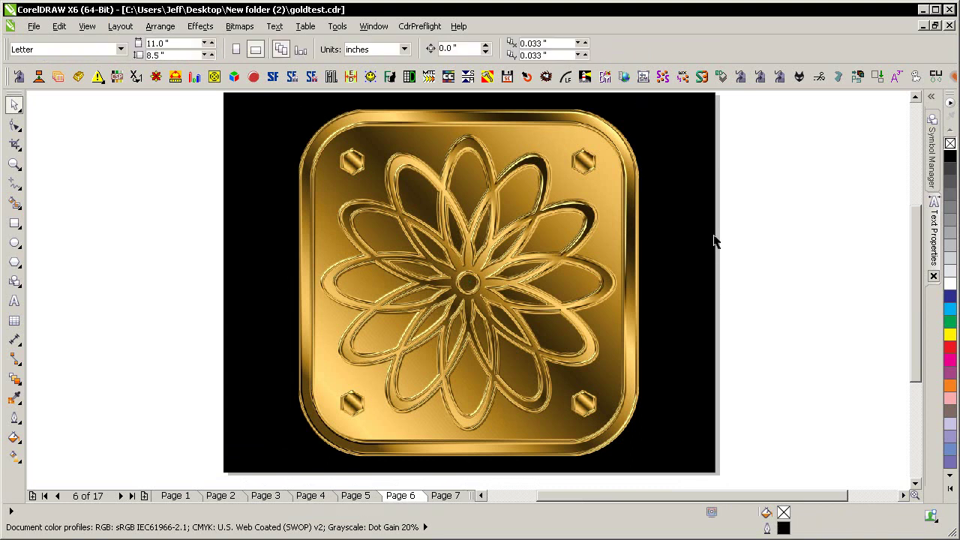
Step: Apply the gold effect macro to the framed tree picture and the race car on page 7
key(Page_Down)
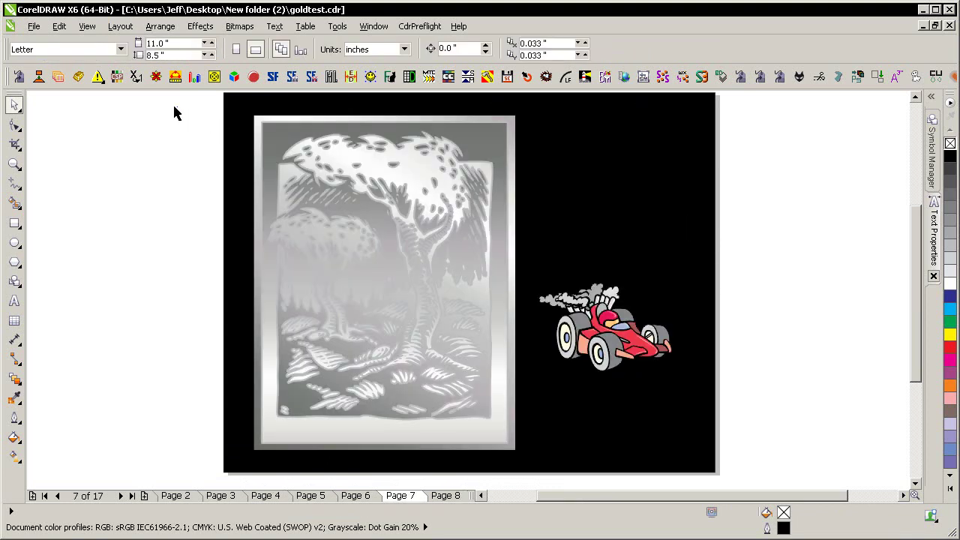
drag(177, 109, 705, 469)
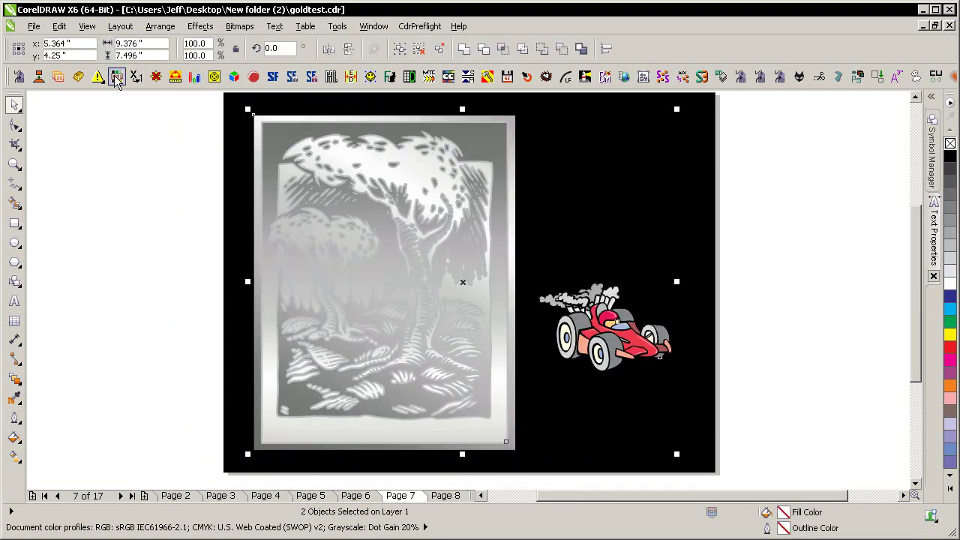
click(78, 76)
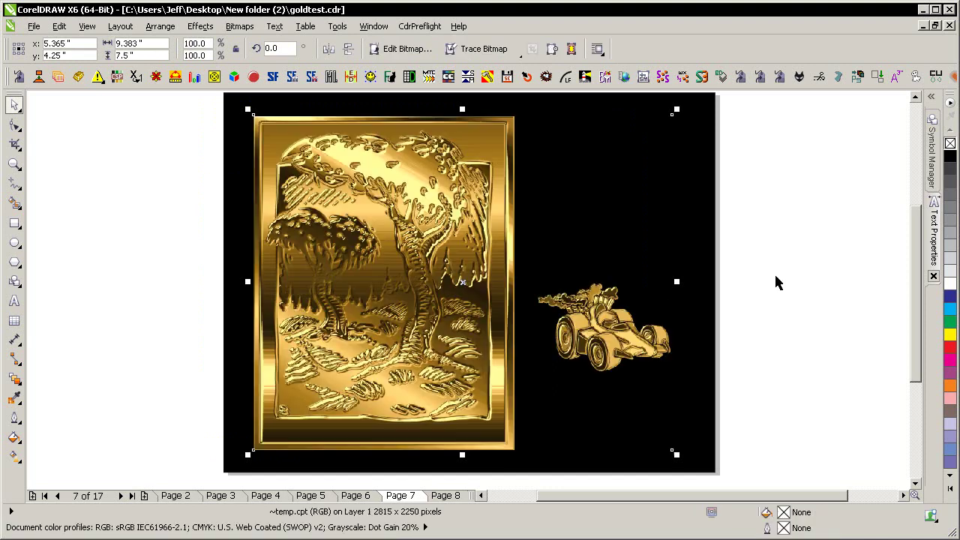
Step: Apply the gold effect macro to the three ornaments on page 8 and check the knot and the number 1 medallion up close
click(789, 268)
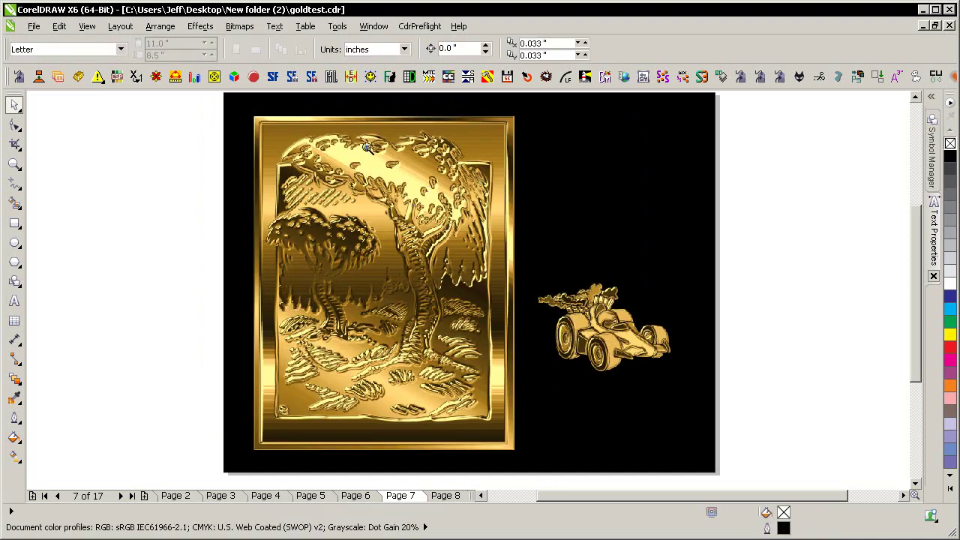
key(Page_Down)
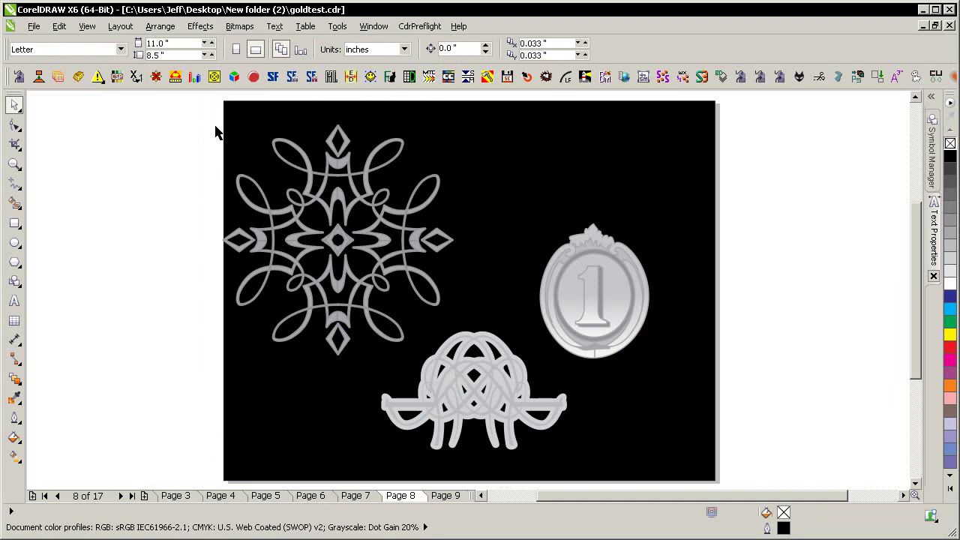
drag(204, 107, 651, 426)
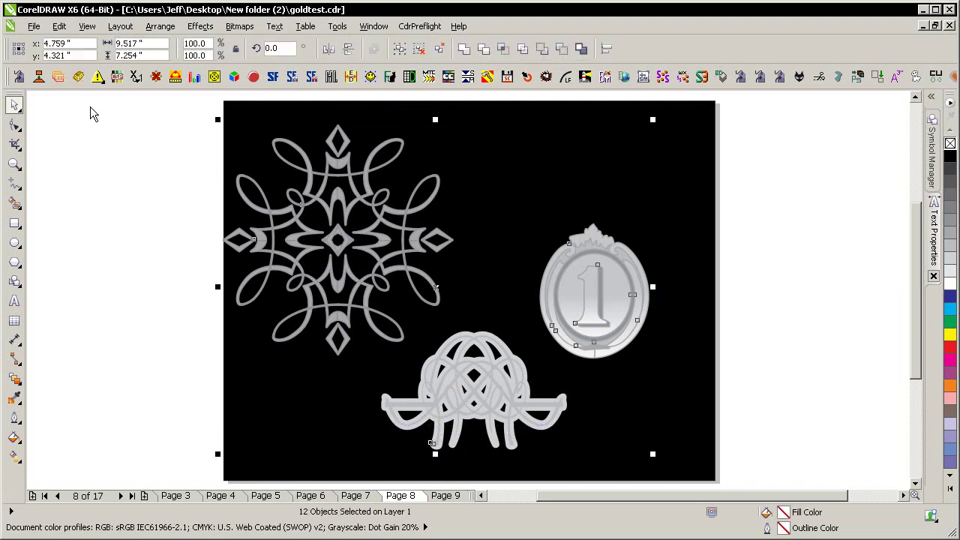
key(ctrl+Return)
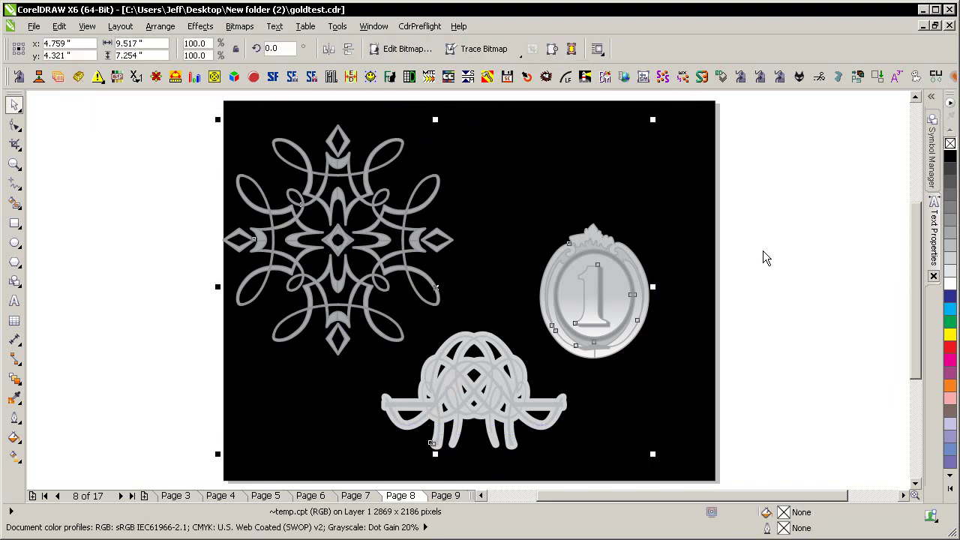
click(726, 278)
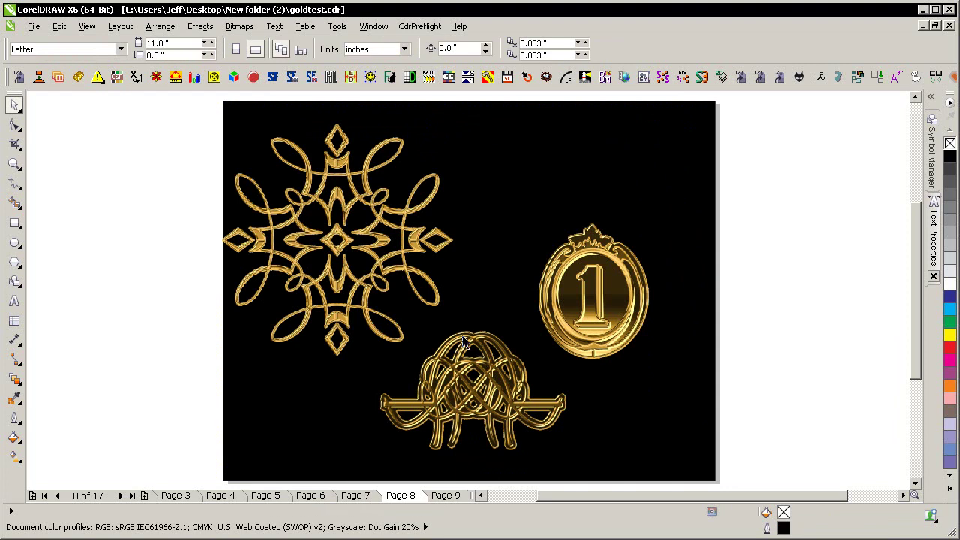
key(F2)
drag(418, 302, 545, 450)
key(F3)
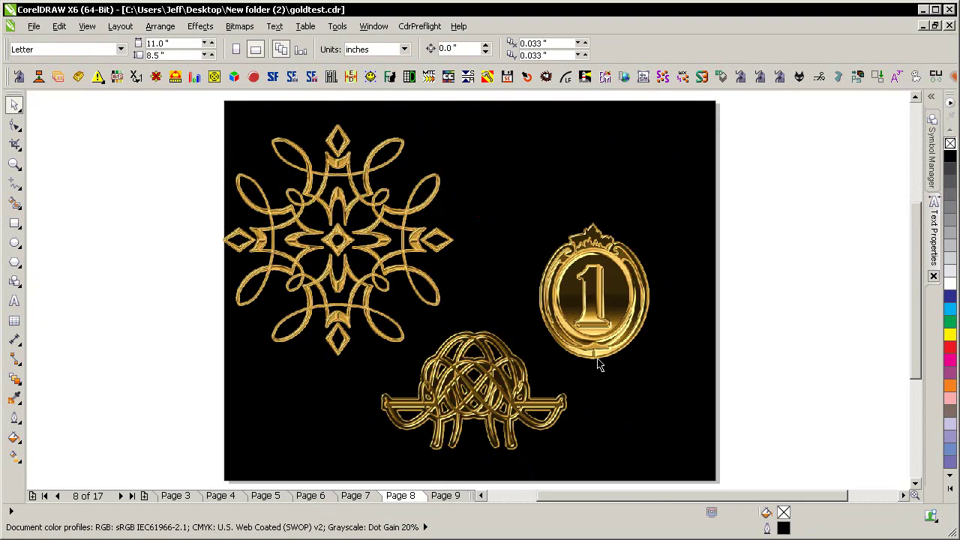
key(F2)
drag(548, 218, 645, 367)
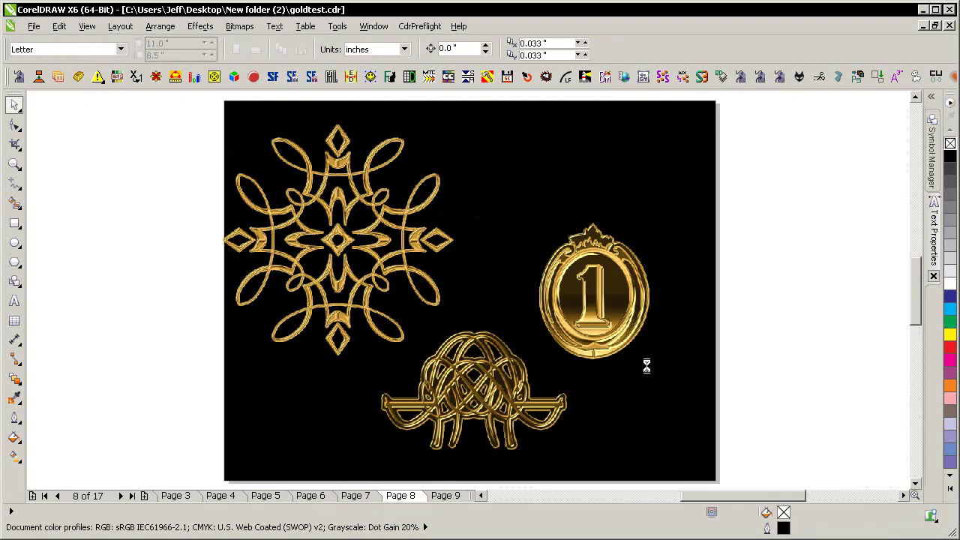
key(F3)
Step: Apply the gold effect macro to the framed crown-like ornament on page 9 and examine its lower details at 100% zoom
key(Page_Down)
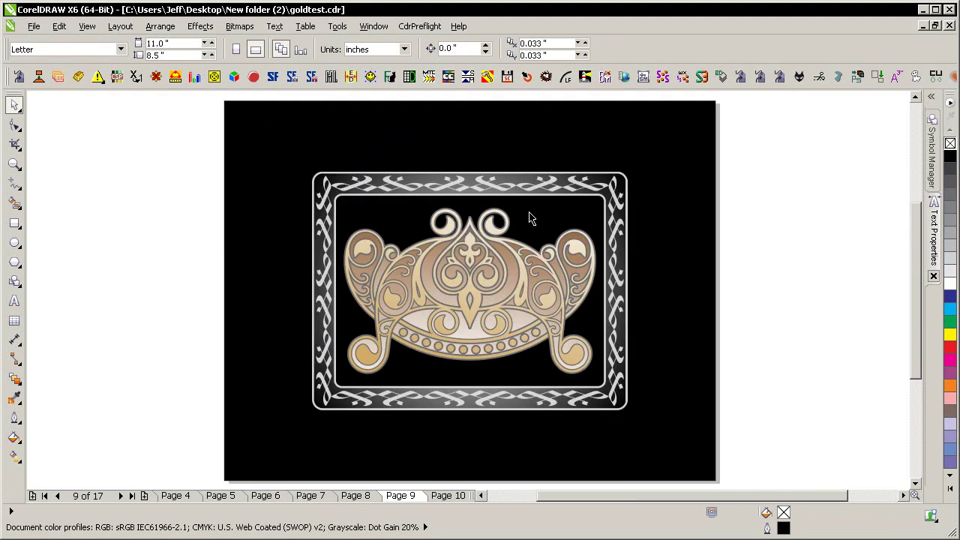
drag(213, 144, 660, 420)
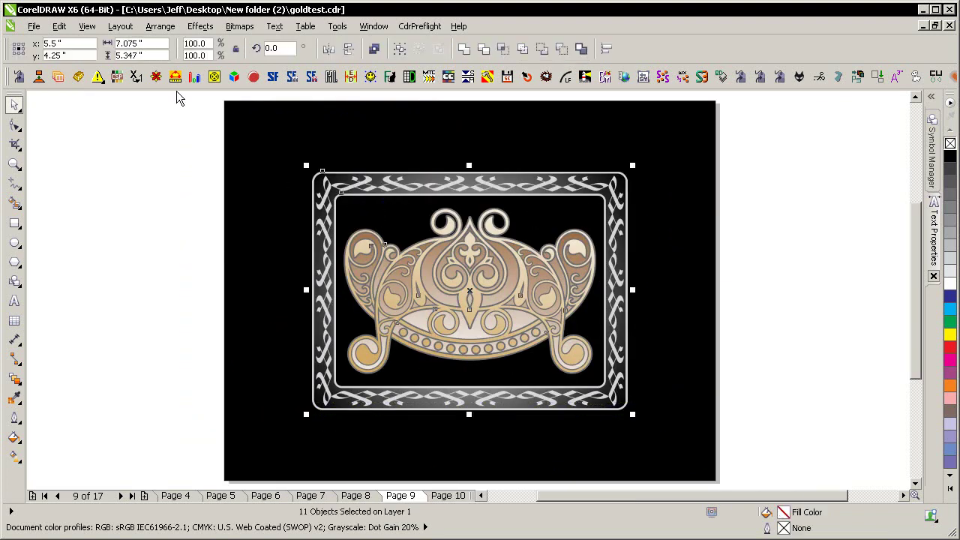
click(78, 76)
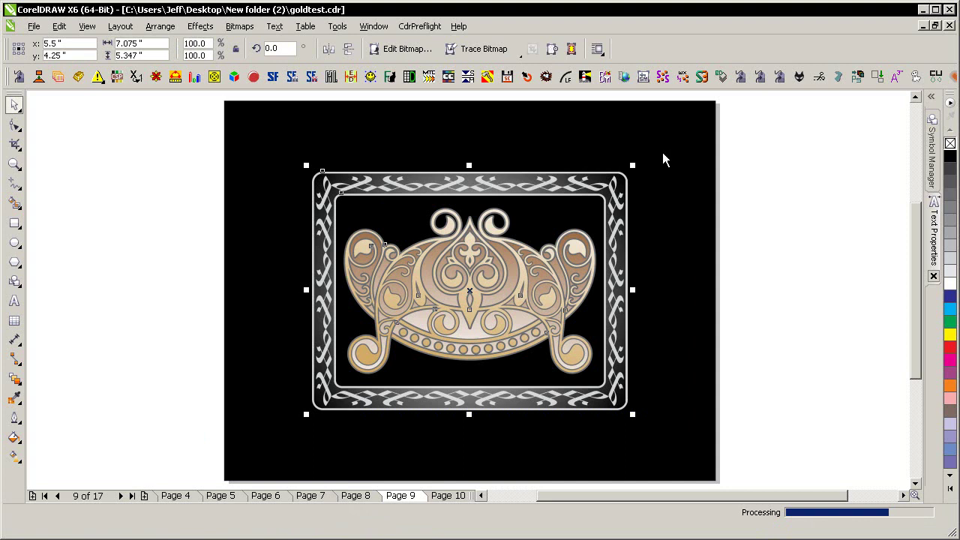
click(796, 241)
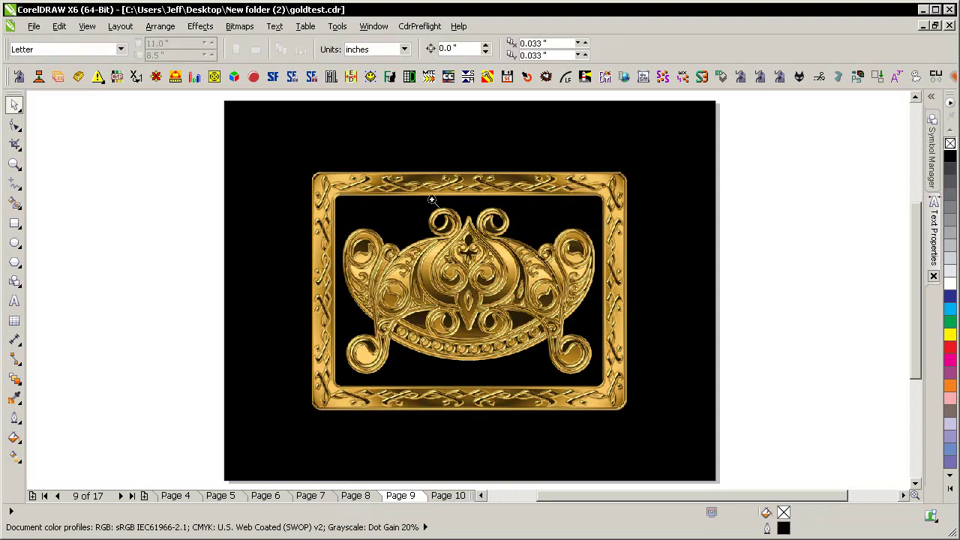
drag(367, 187, 568, 365)
key(z)
drag(912, 291, 913, 317)
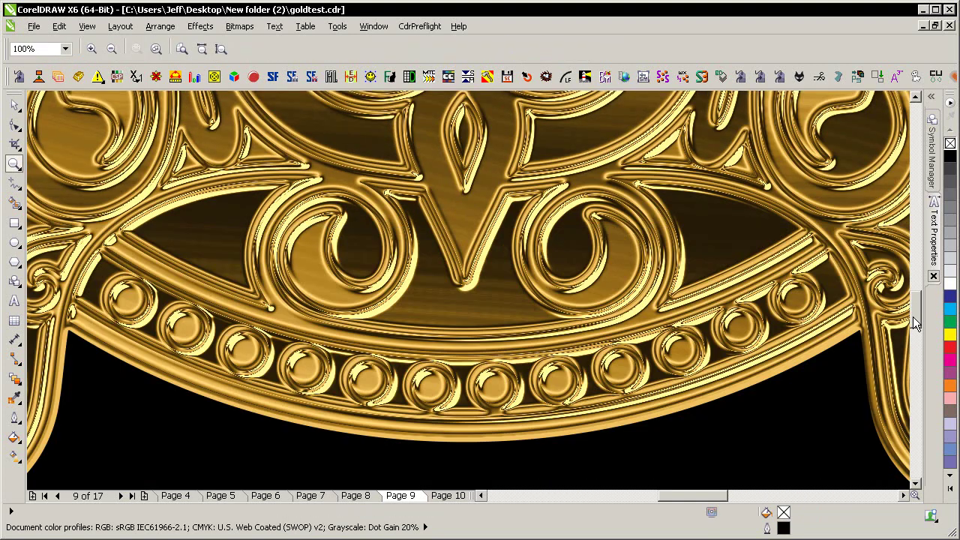
drag(712, 496, 664, 508)
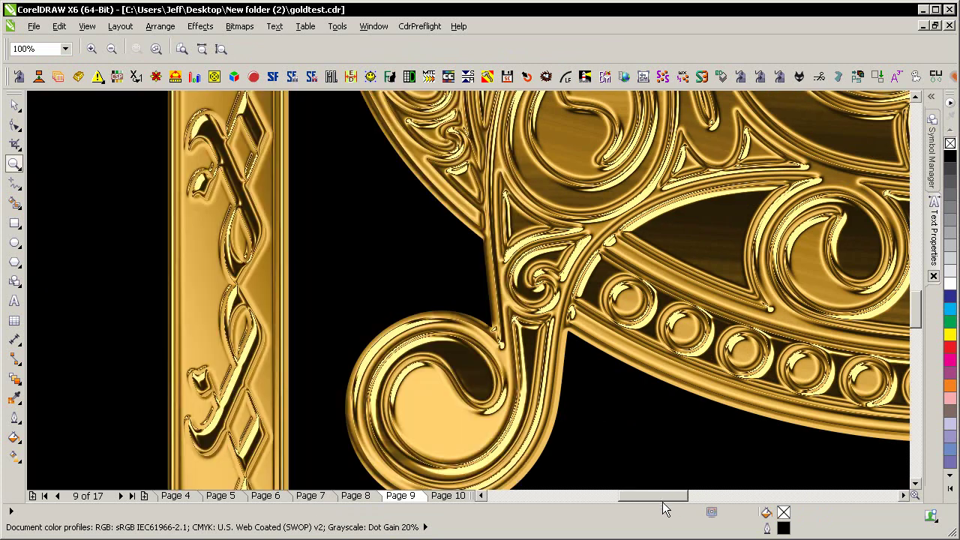
key(shift+F4)
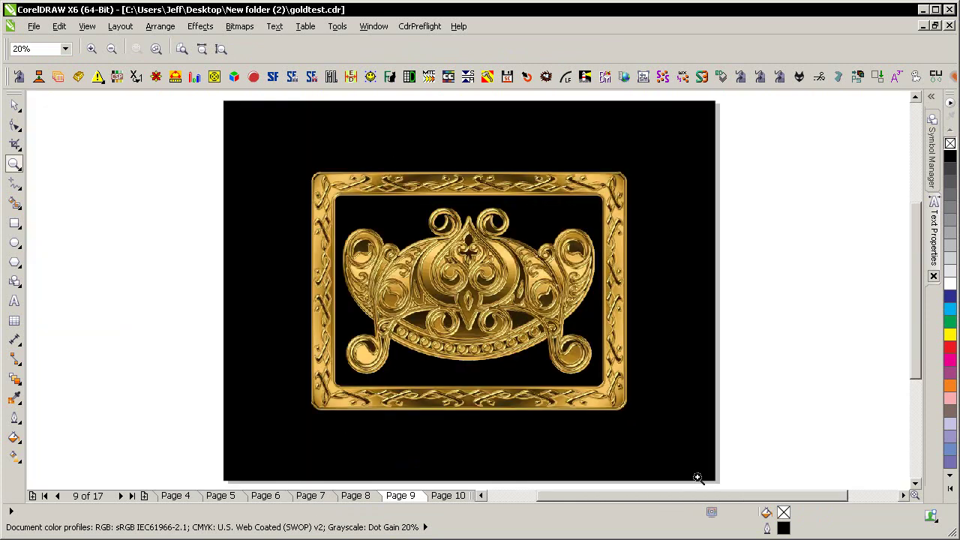
Step: Apply the gold effect macro to the tree and its border of suns, clouds and leaves on page 10, and check the result
click(449, 497)
key(ctrl+a)
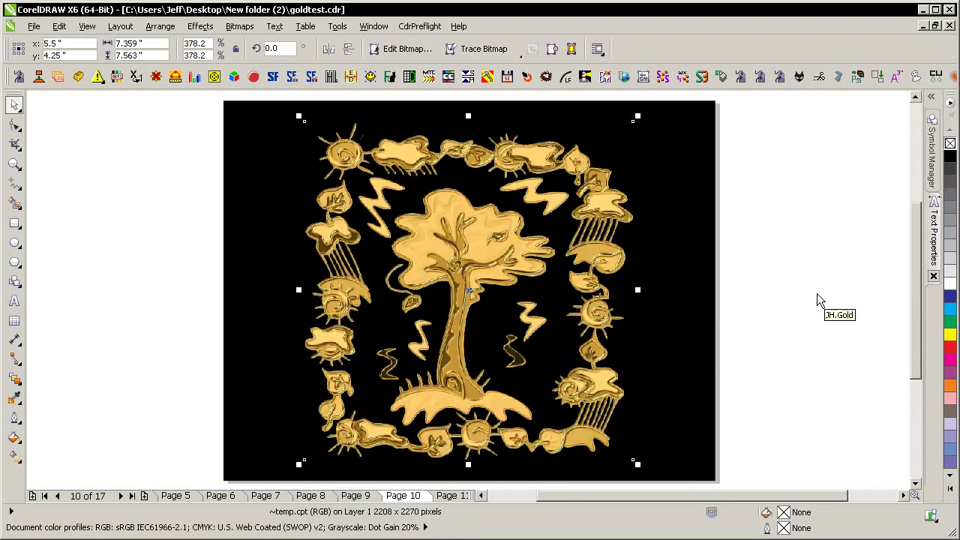
click(795, 306)
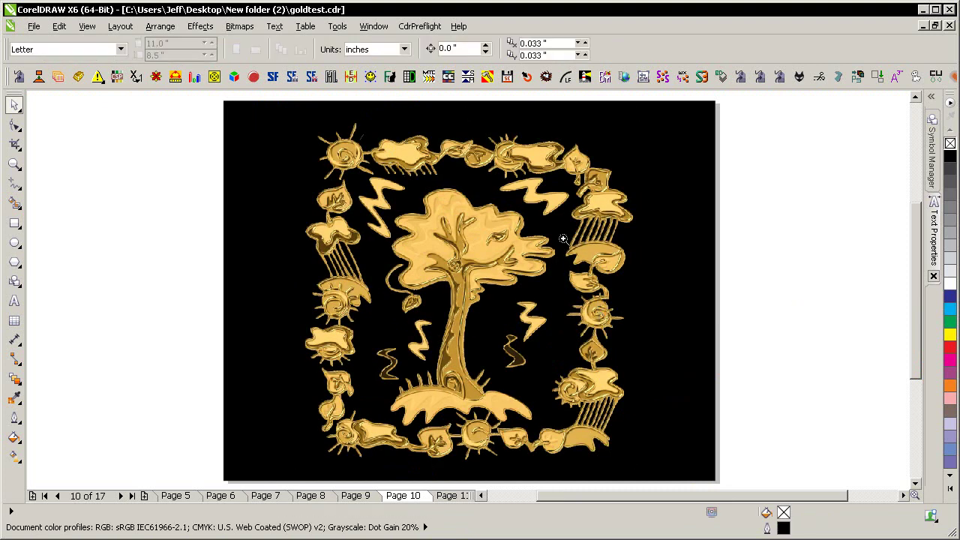
scroll(691, 390, up, 2)
scroll(611, 266, down, 2)
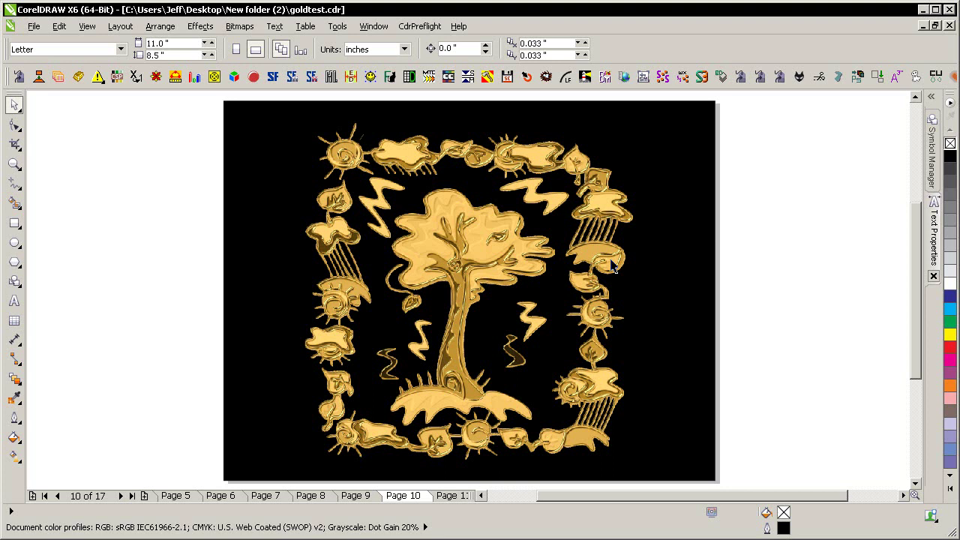
Step: Apply the gold effect macro to both "GOLDEN Memories" texts and the two scroll ornaments on page 11
key(Page_Down)
click(709, 464)
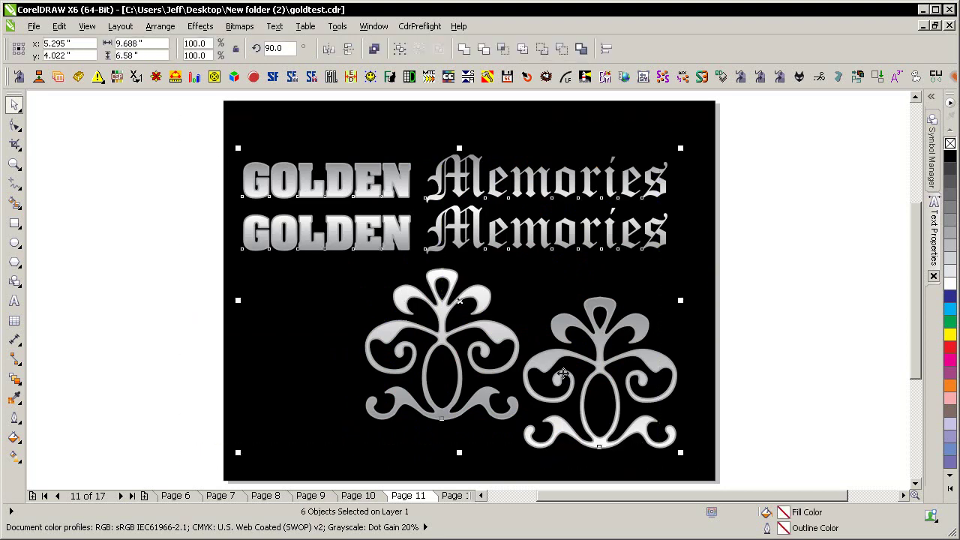
click(78, 76)
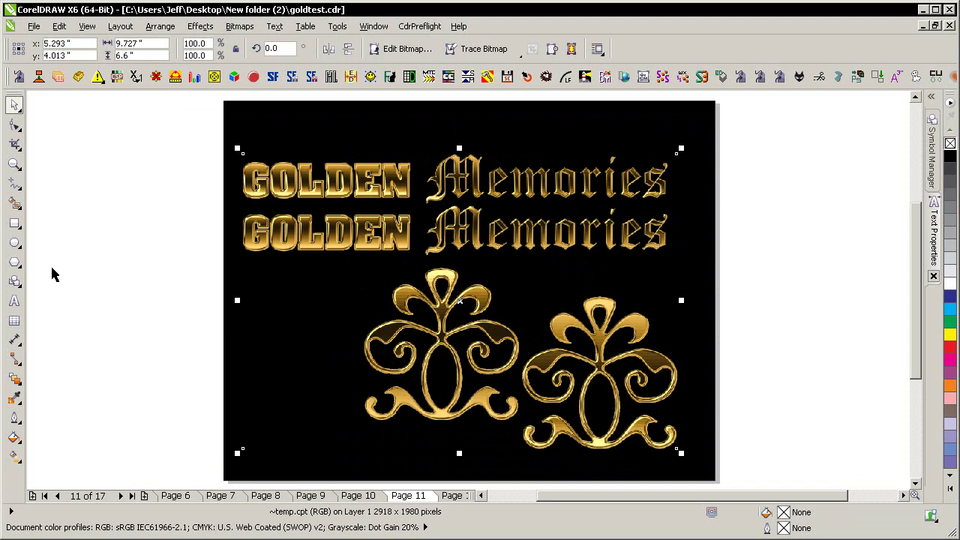
Step: Apply the gold effect macro to the Swissco ".999 Fine Gold" bar on page 12 and examine it up close
key(Page_Down)
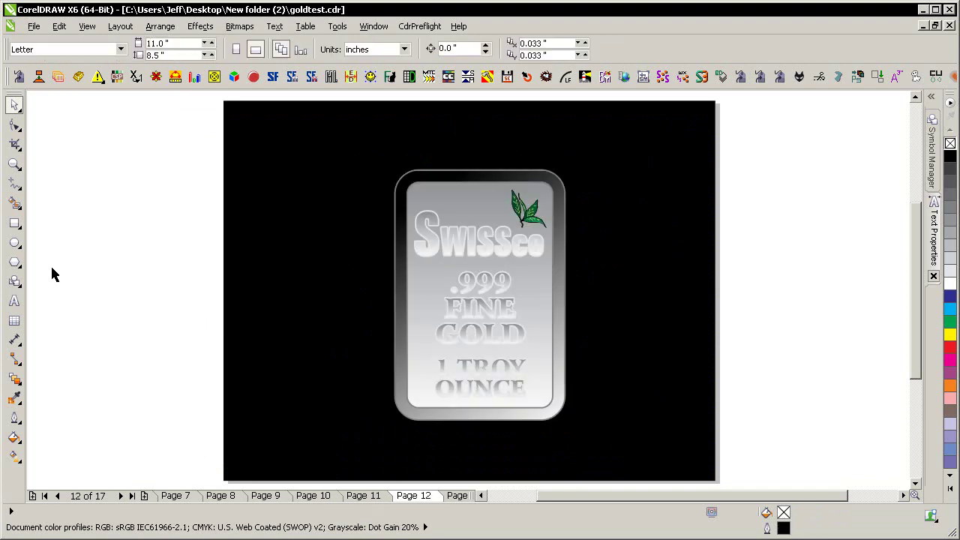
drag(195, 135, 572, 426)
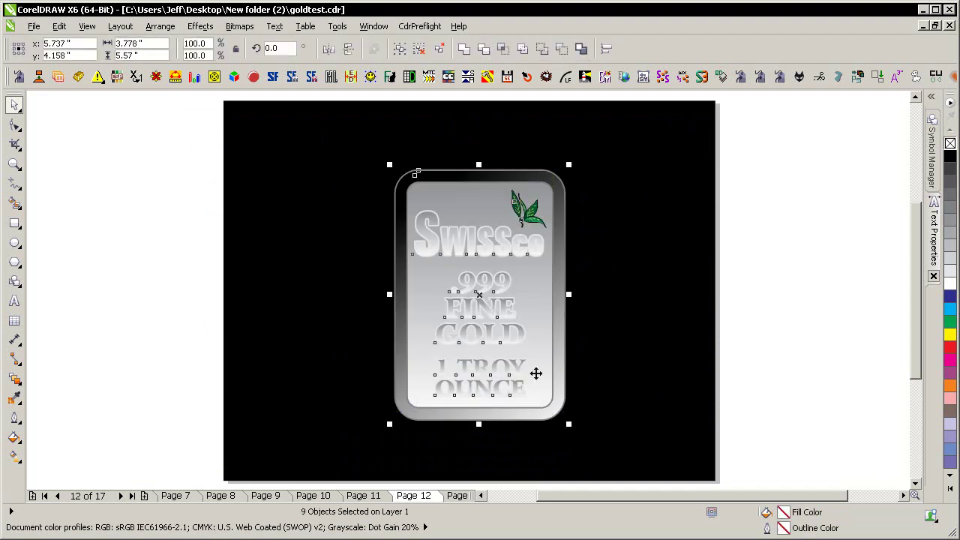
click(78, 76)
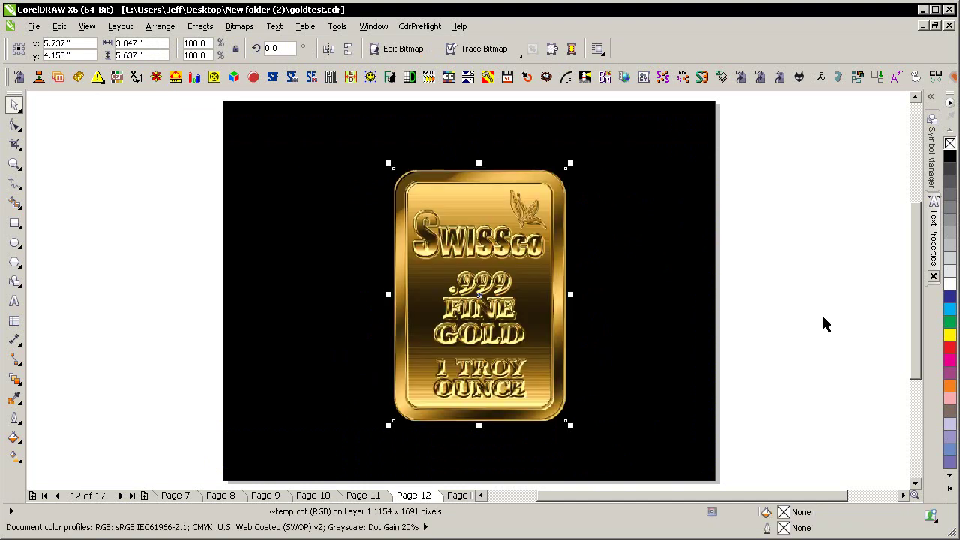
click(722, 287)
key(F2)
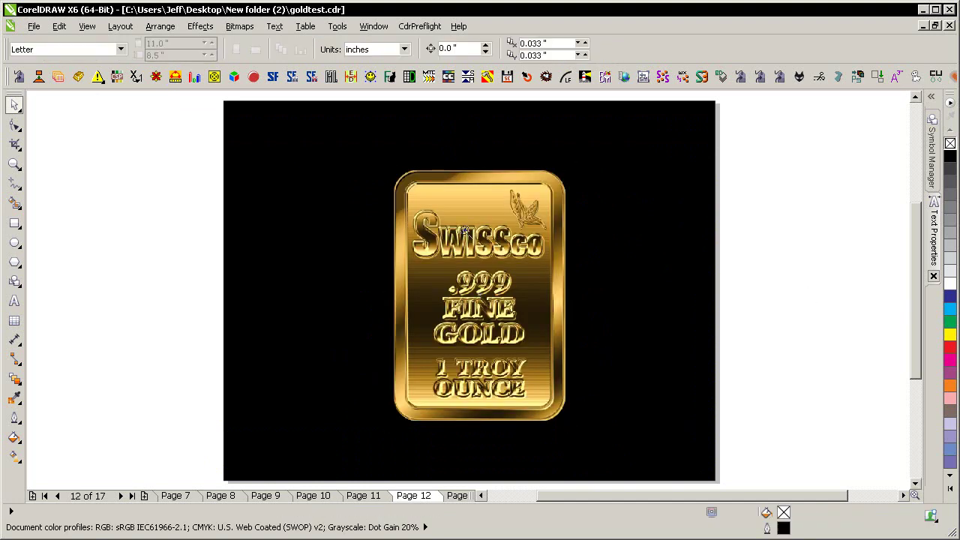
drag(411, 183, 560, 418)
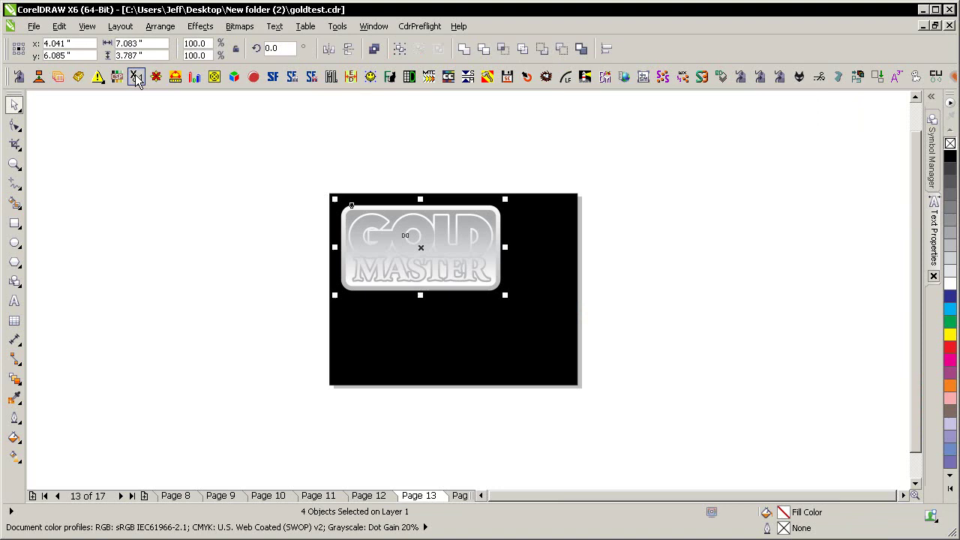
Step: Apply the gold effect macro to the "Gold Master" plate on page 13 and check the result up close
click(78, 77)
click(621, 172)
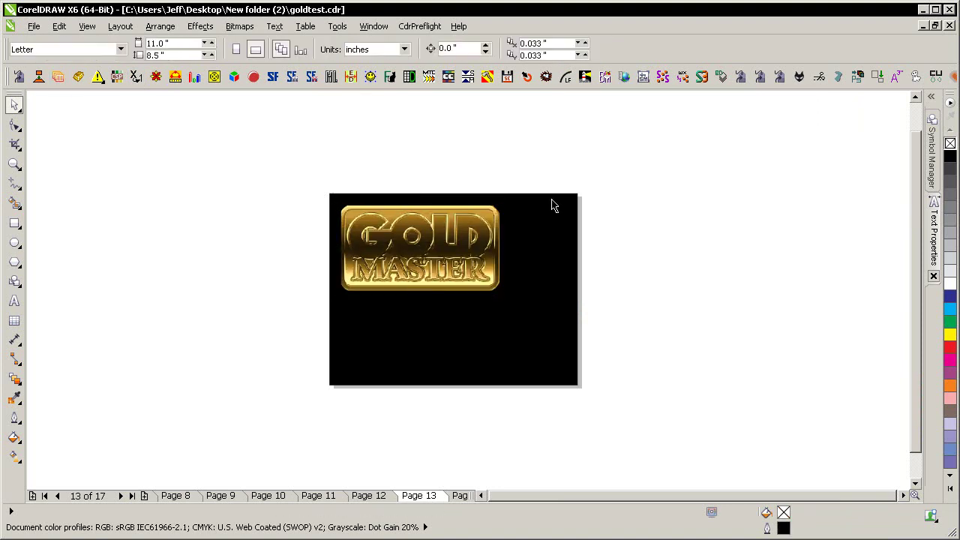
scroll(416, 249, up, 2)
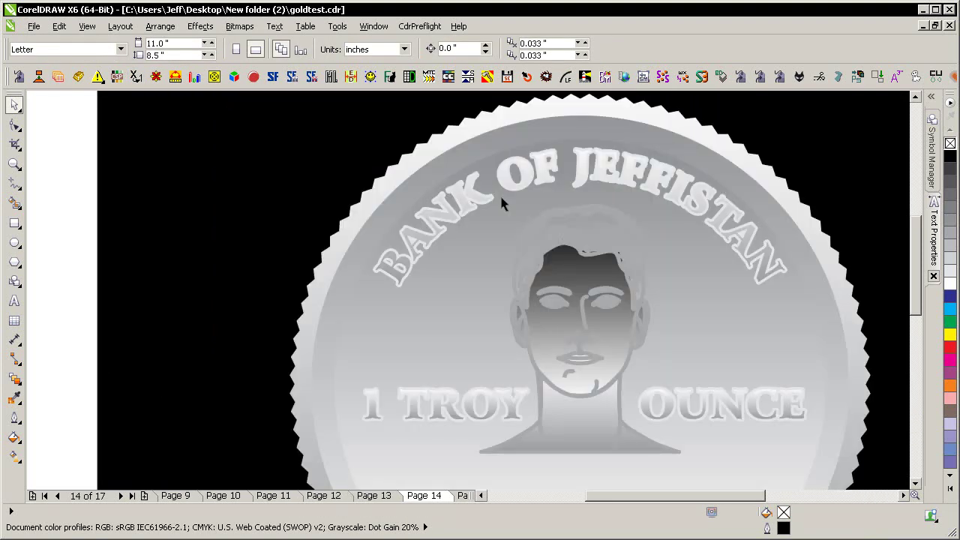
Step: Apply the gold effect macro to the grouped "Bank of Jeffistan" coin on page 14 and view the whole coin
scroll(499, 194, down, 2)
key(ctrl+a)
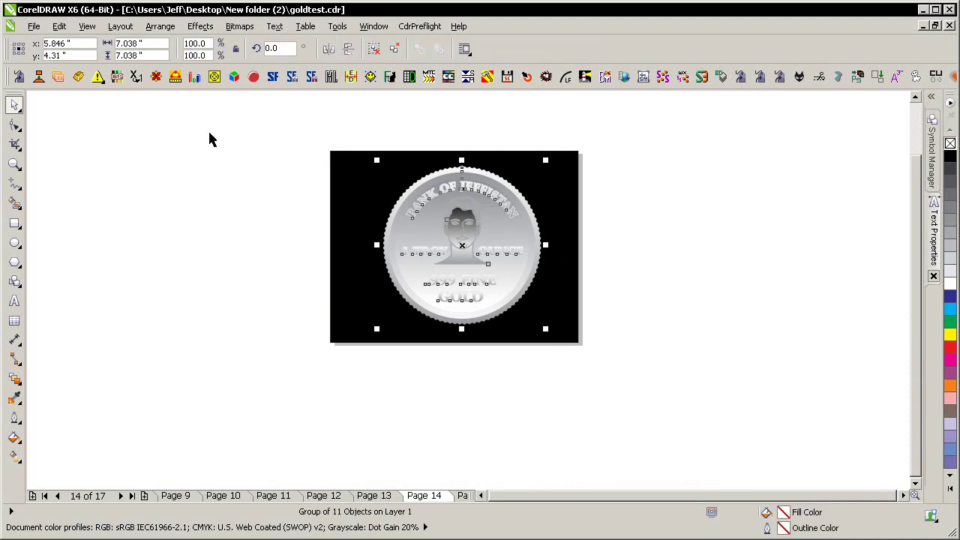
click(79, 78)
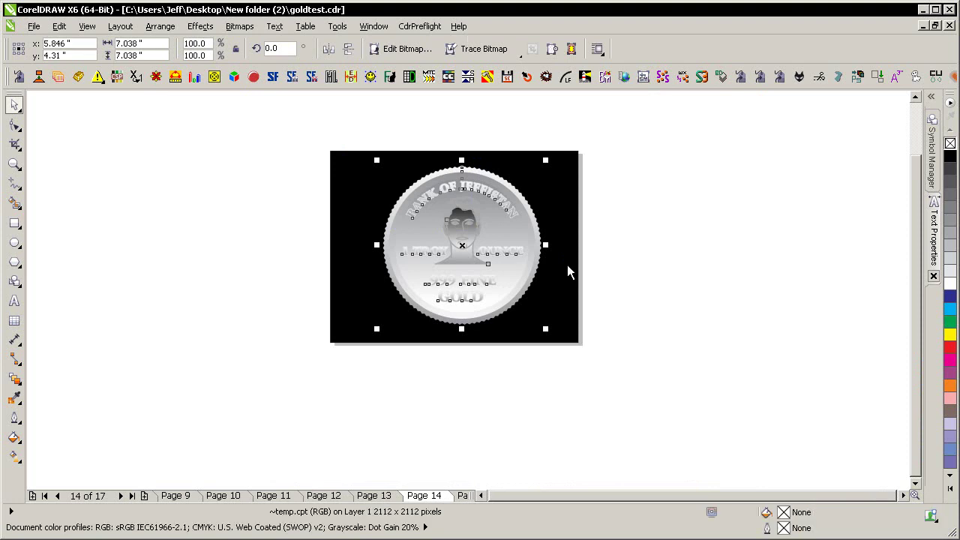
scroll(443, 217, up, 2)
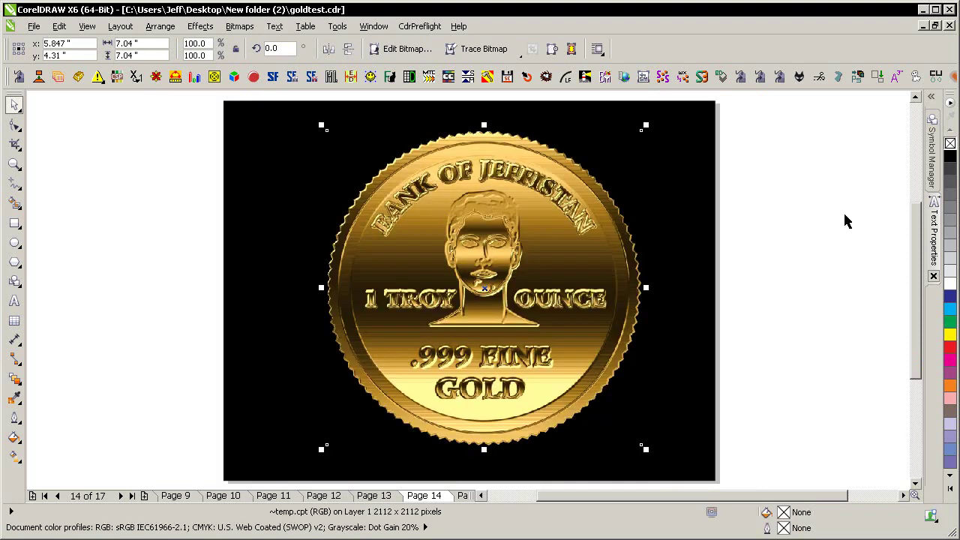
Step: Apply the gold effect macro to both gold bars and the "testing 123" text on page 15, and examine the Jeffcorp lettering up close
key(Page_Down)
drag(179, 117, 651, 436)
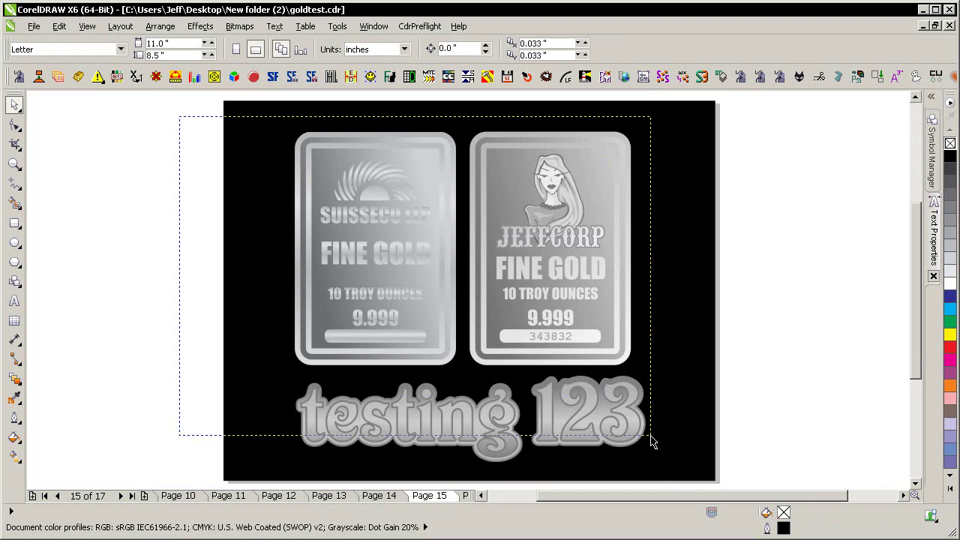
drag(670, 477, 670, 477)
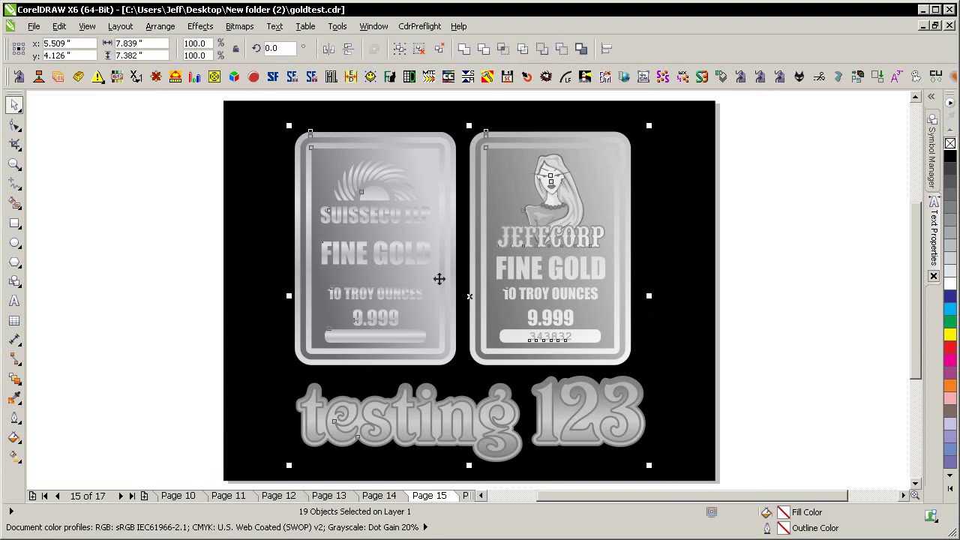
click(78, 77)
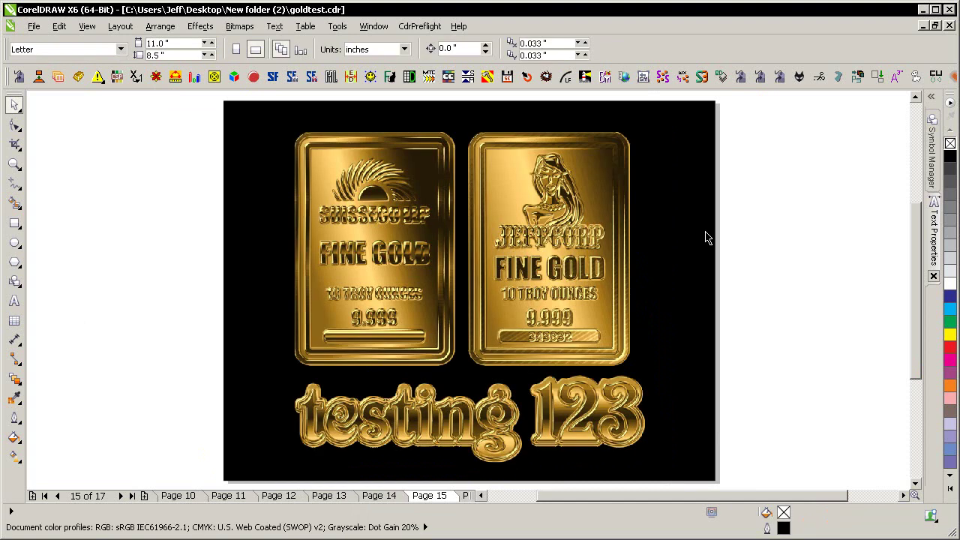
scroll(633, 227, up, 2)
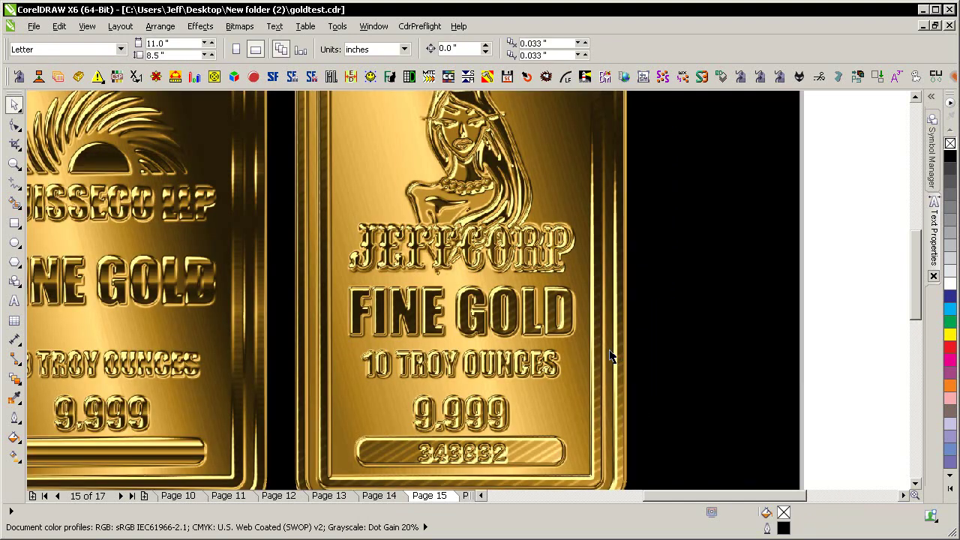
key(F2)
drag(353, 195, 599, 336)
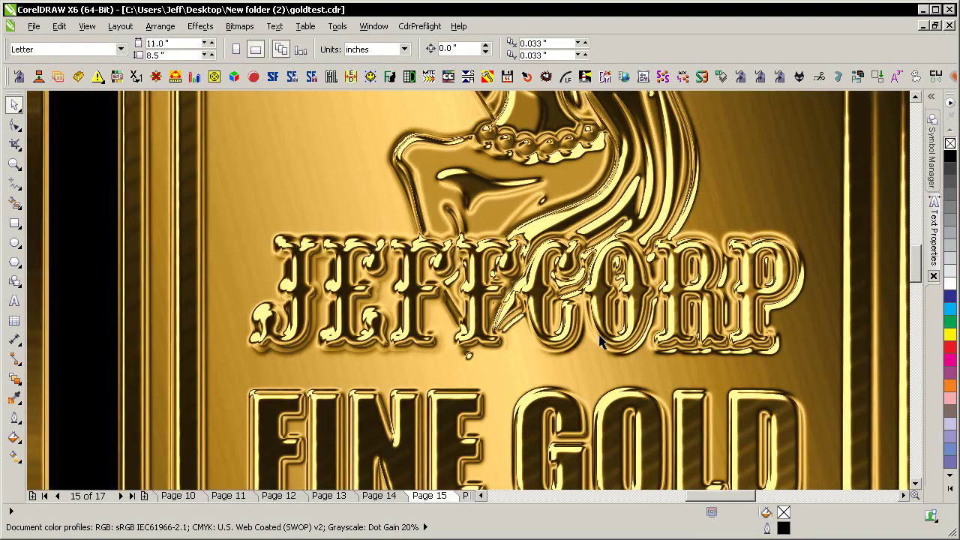
scroll(600, 341, down, 2)
scroll(596, 369, down, 2)
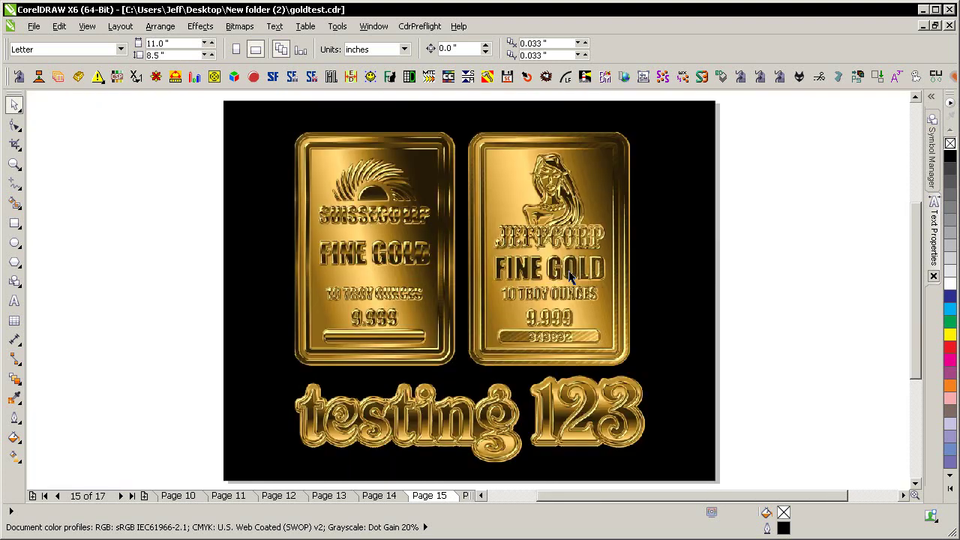
Step: Skip the empty page 16 and apply the gold effect macro to the Credit Suisse one-ounce bar on page 17
key(Page_Down)
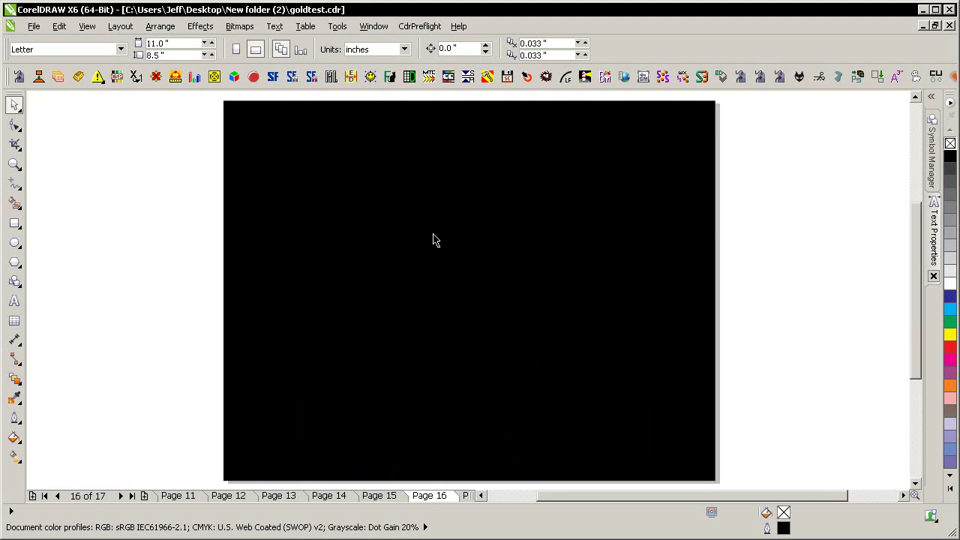
key(Page_Down)
drag(188, 121, 538, 456)
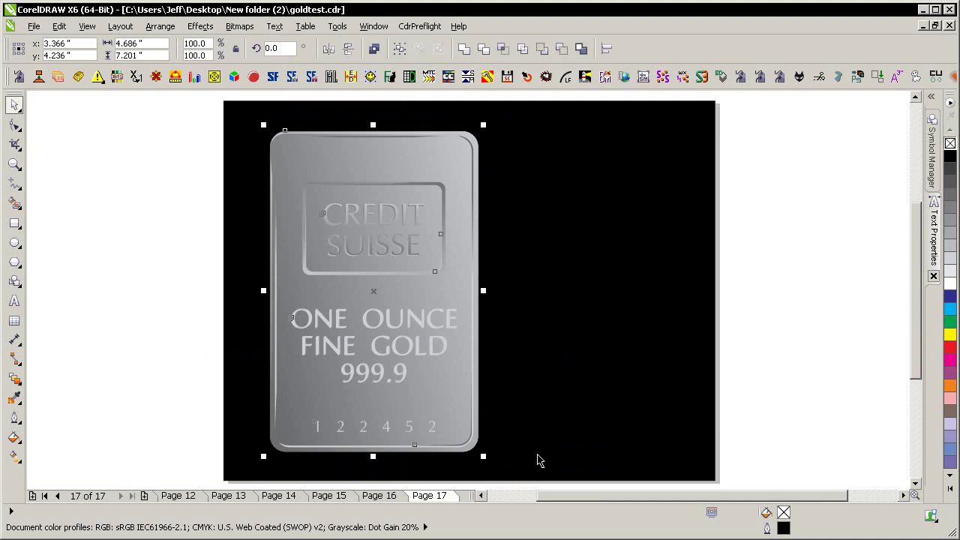
click(117, 78)
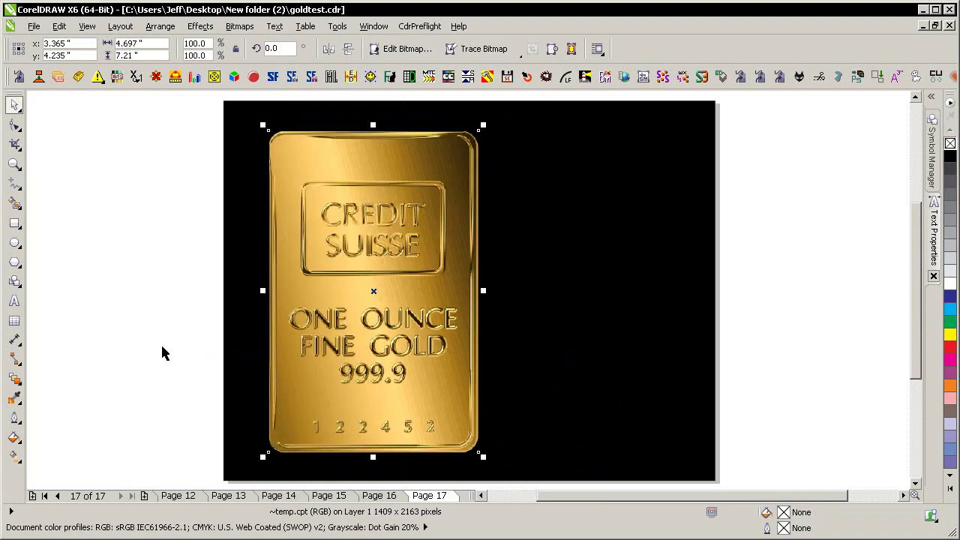
click(104, 348)
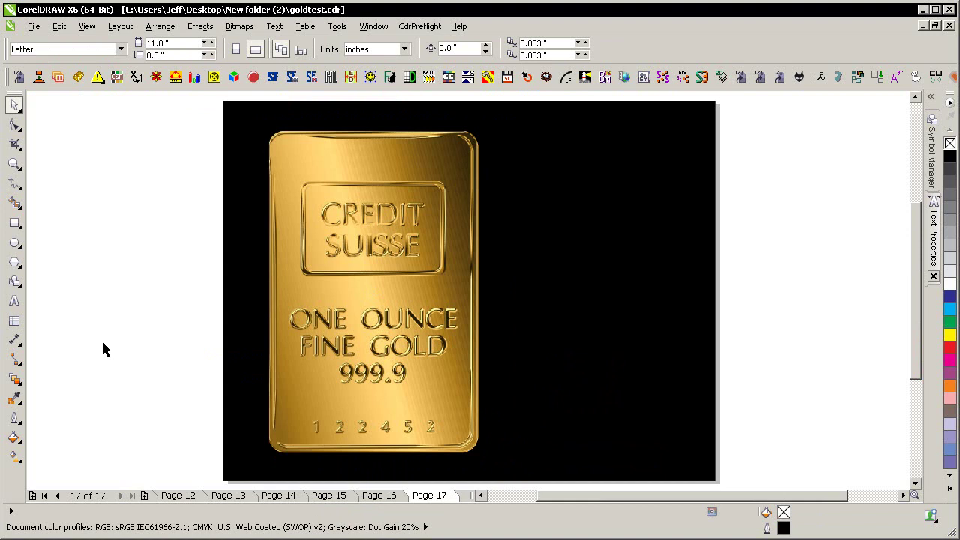